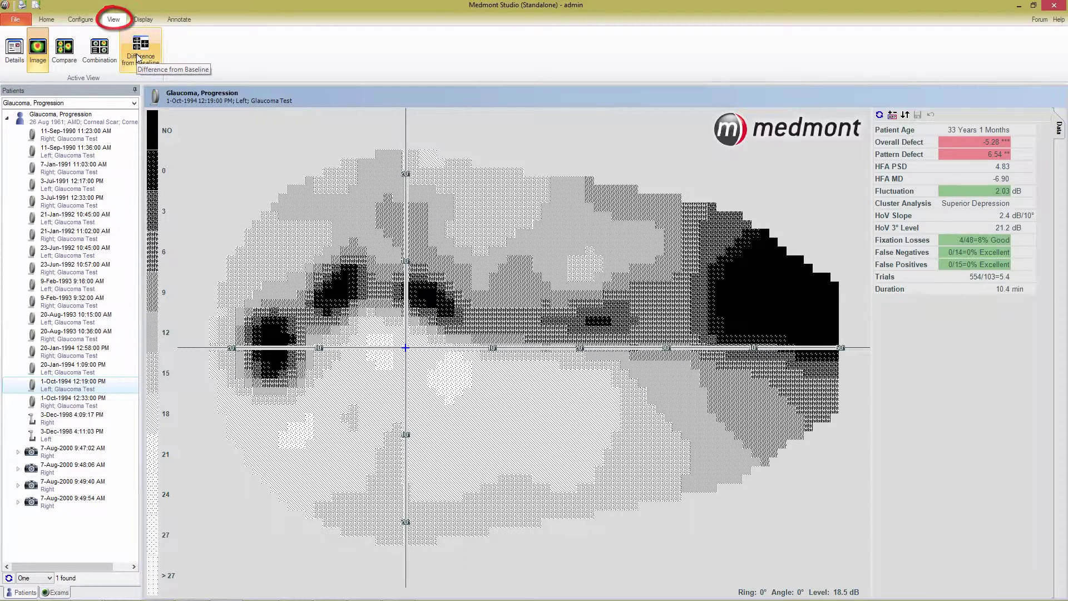
Open Difference from Baseline and choose to pick the left-eye baseline exams manually.
{"action": "left_click", "coordinate": [140, 52]}
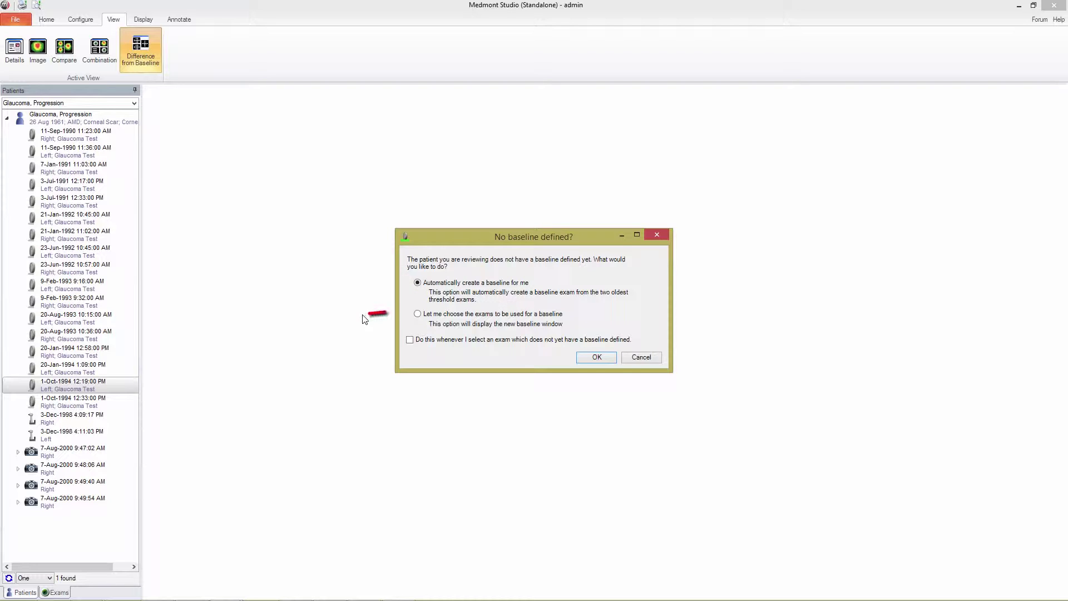
{"action": "left_click", "coordinate": [418, 315]}
{"action": "left_click", "coordinate": [598, 357]}
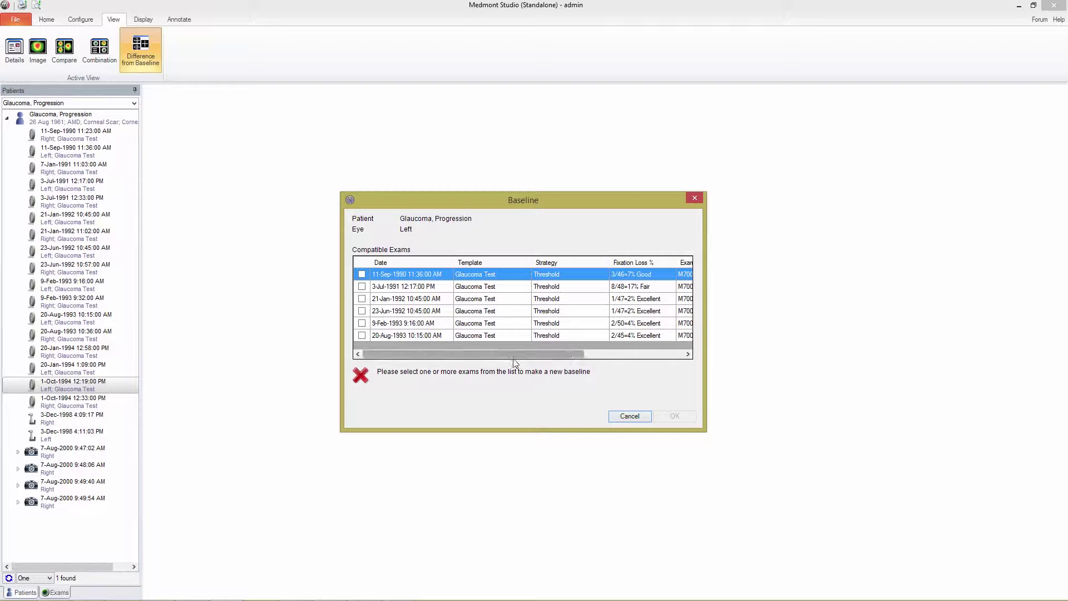
{"action": "left_click_drag", "start_coordinate": [441, 357], "coordinate": [540, 357]}
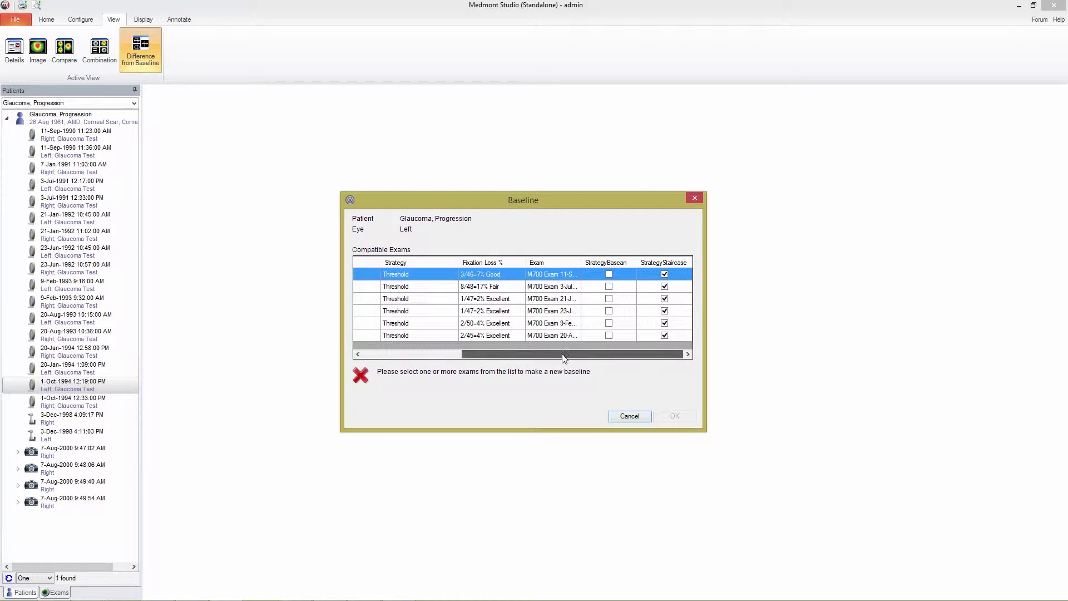
{"action": "left_click_drag", "start_coordinate": [540, 358], "coordinate": [417, 365]}
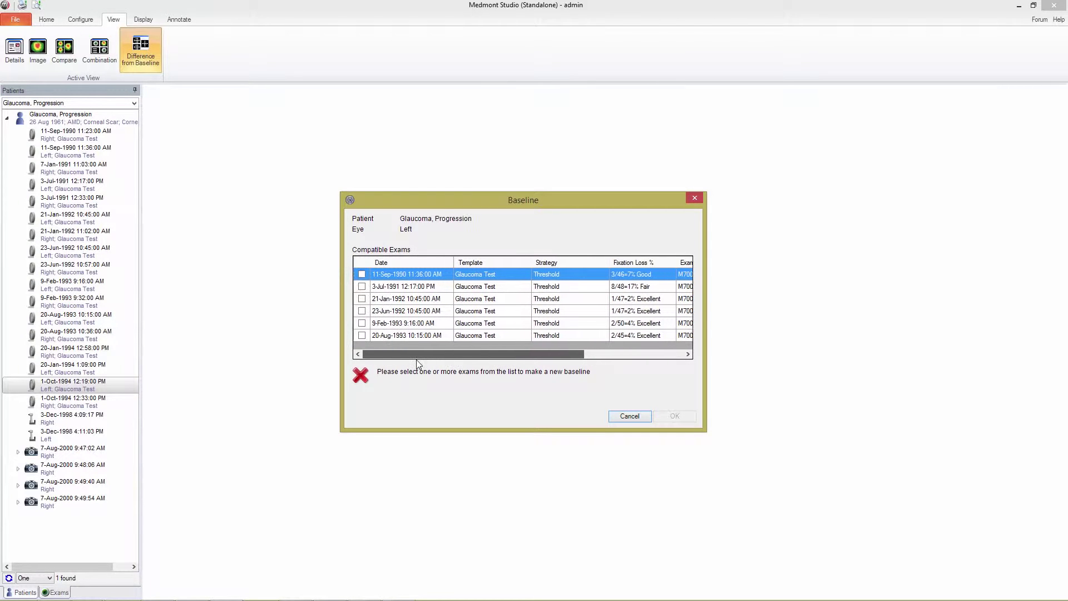
Tick 11-Sep-1990, tick and untick 21-Jan-1992, then cancel the manual baseline selection.
{"action": "left_click", "coordinate": [431, 292]}
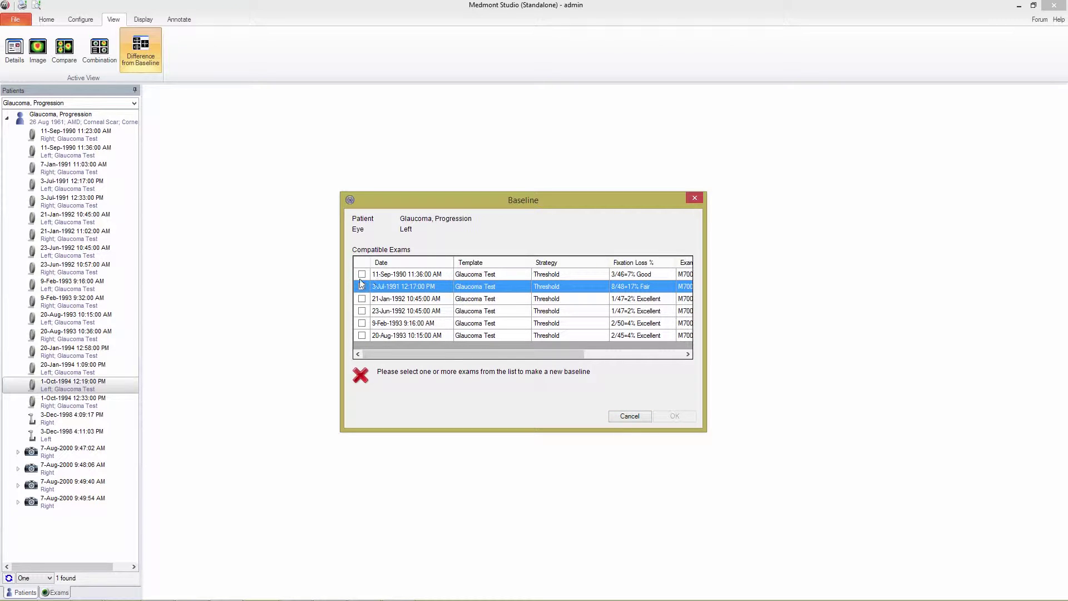
{"action": "left_click", "coordinate": [362, 299]}
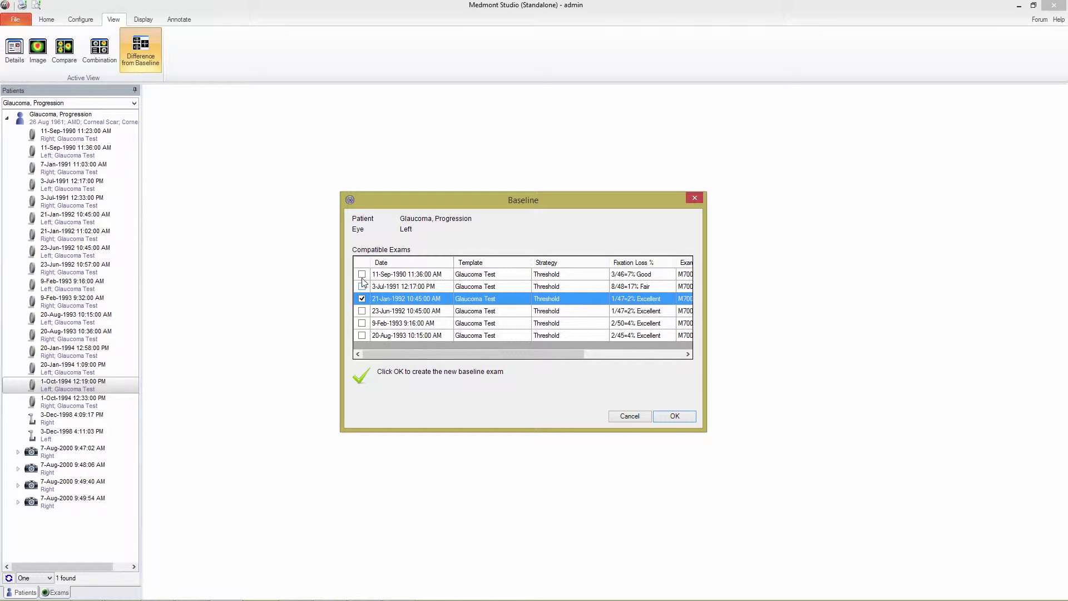
{"action": "left_click", "coordinate": [361, 274]}
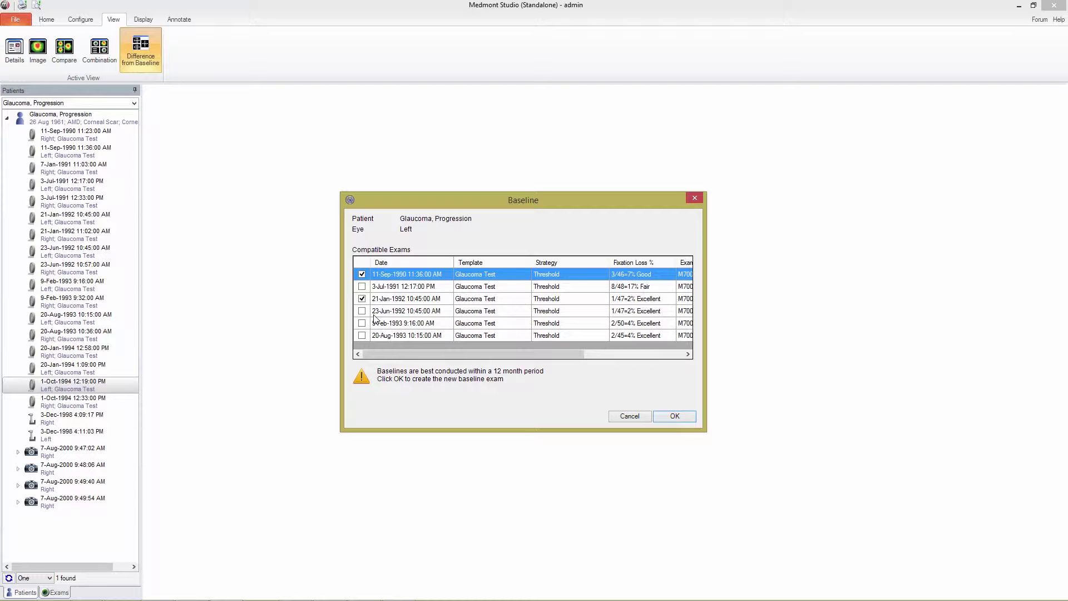
{"action": "left_click", "coordinate": [362, 299]}
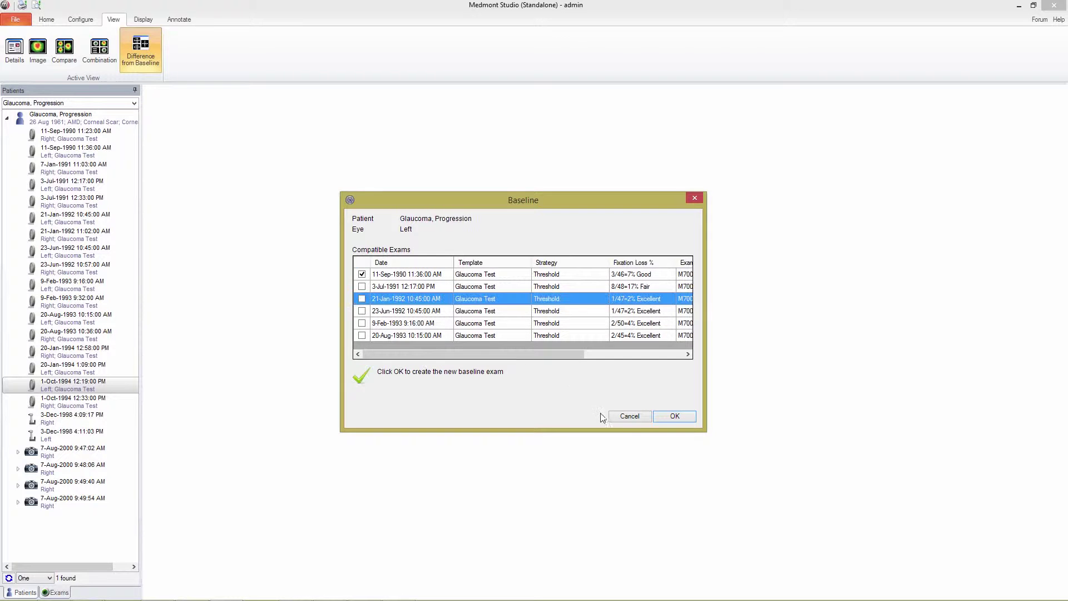
{"action": "left_click", "coordinate": [630, 416]}
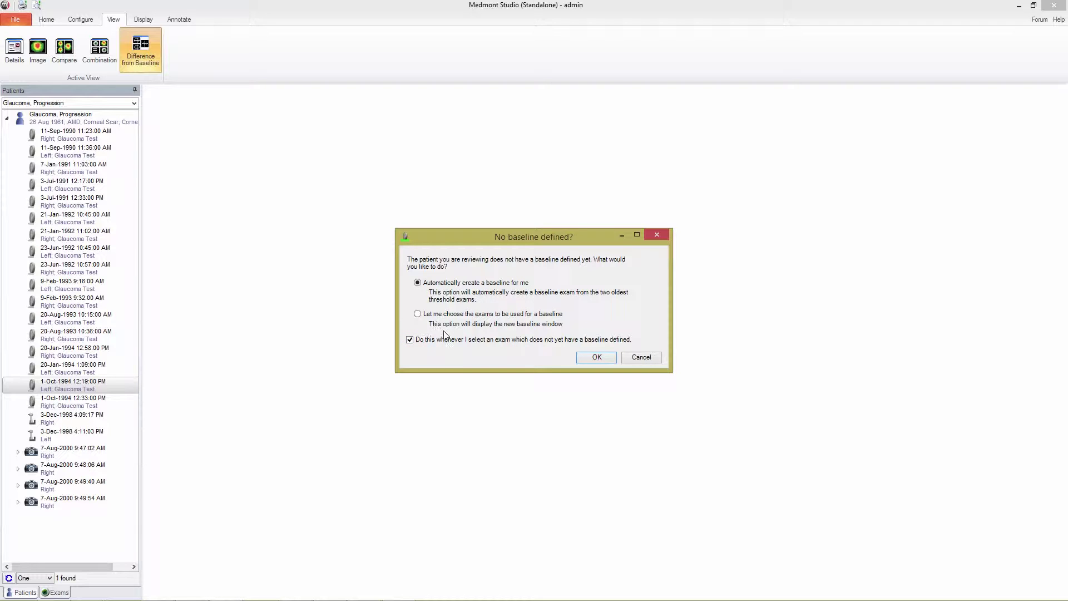
Create the baseline automatically from the oldest exams, 11-Sep-1990 and 3-Jul-1991.
{"action": "left_click", "coordinate": [596, 358]}
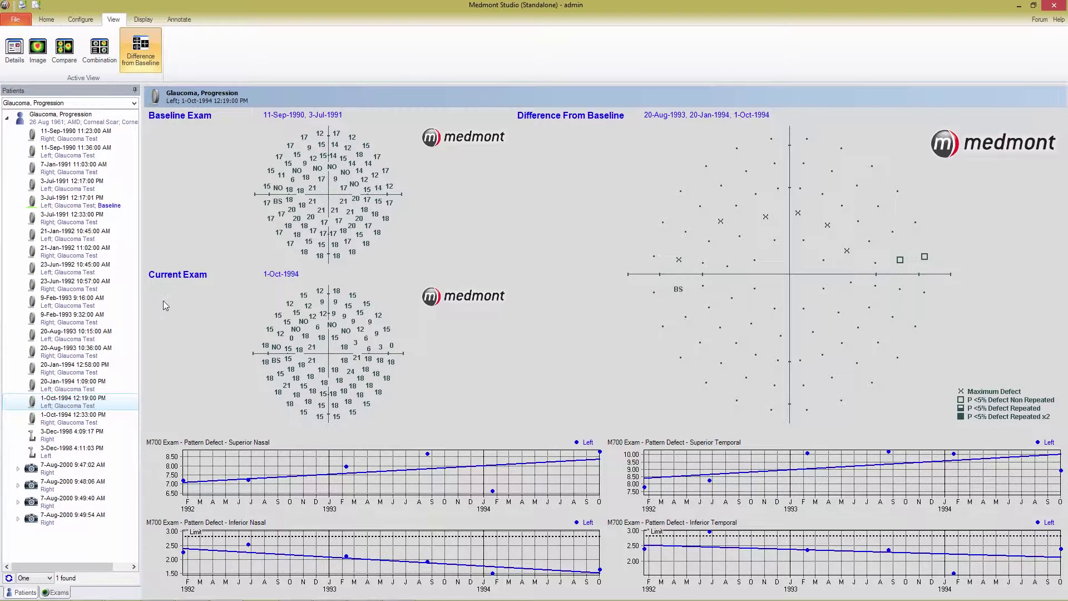
{"action": "left_click", "coordinate": [80, 19]}
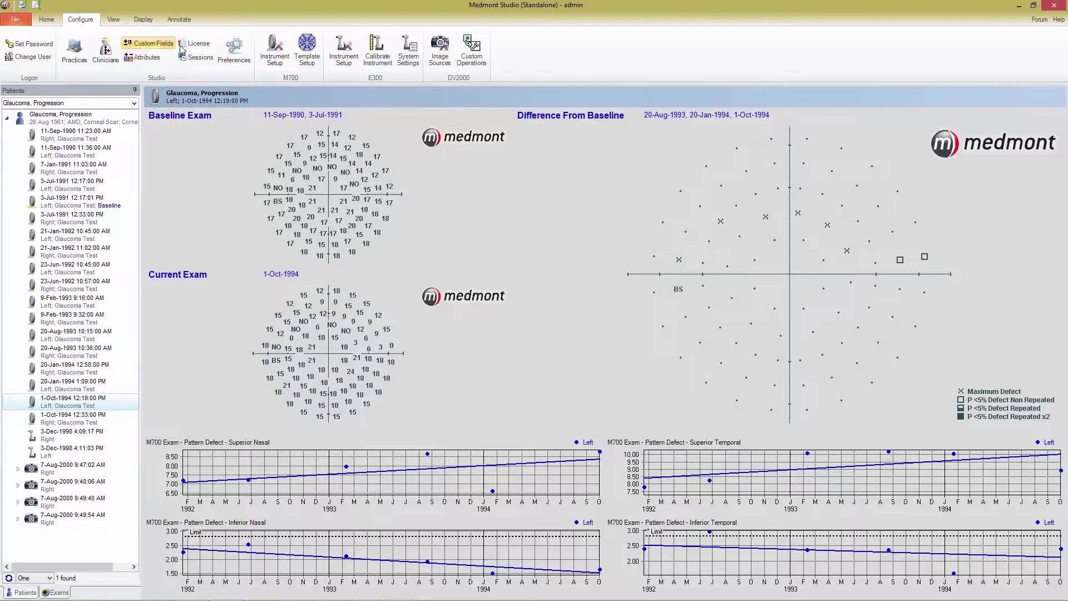
Set the M700 no-baseline preference to 'Prompt me to make a choice' and save.
{"action": "left_click", "coordinate": [233, 52]}
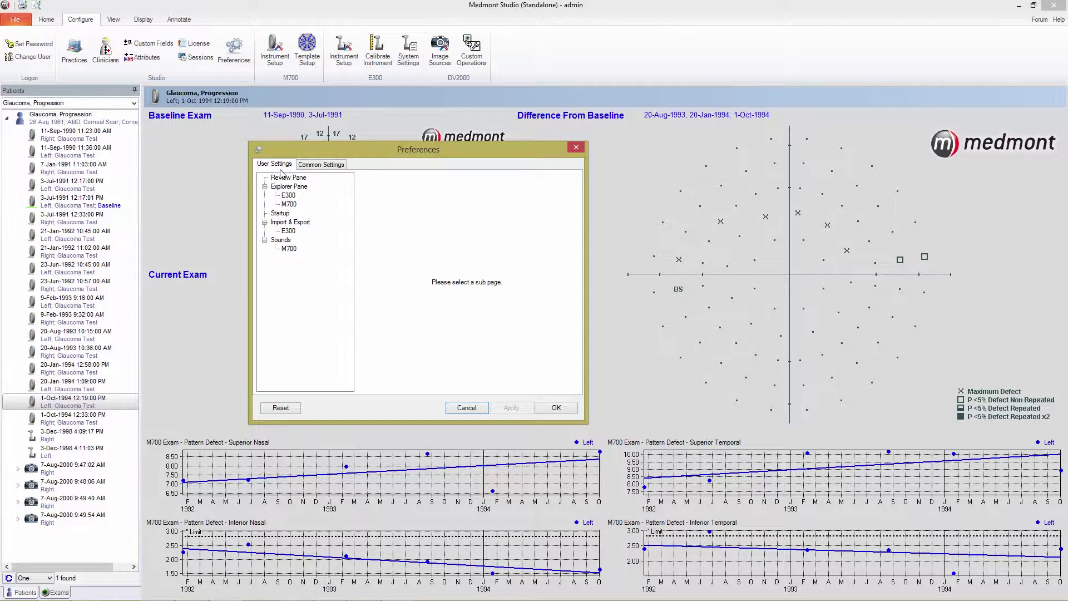
{"action": "left_click", "coordinate": [289, 205]}
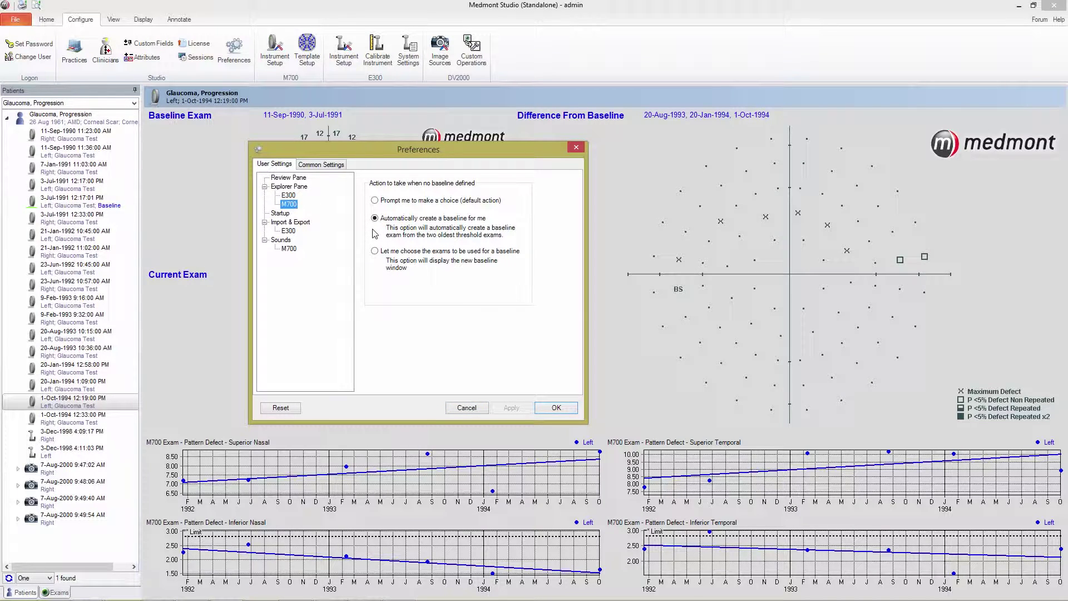
{"action": "left_click", "coordinate": [375, 200]}
{"action": "left_click", "coordinate": [553, 408]}
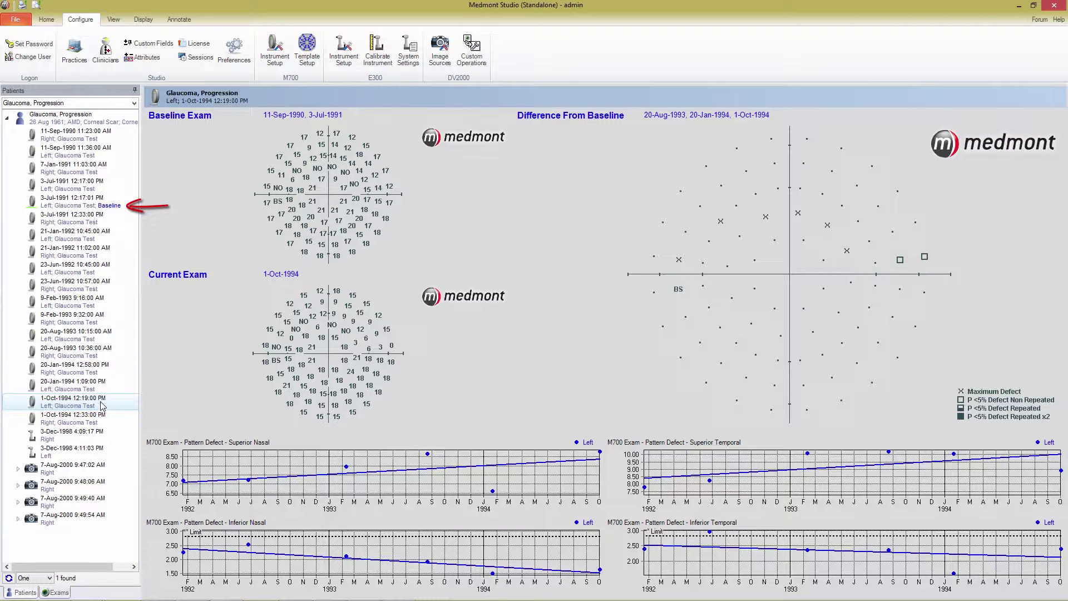
Load the 20-Jan-1994 1:09 PM left-eye exam as the current exam.
{"action": "left_click", "coordinate": [90, 387]}
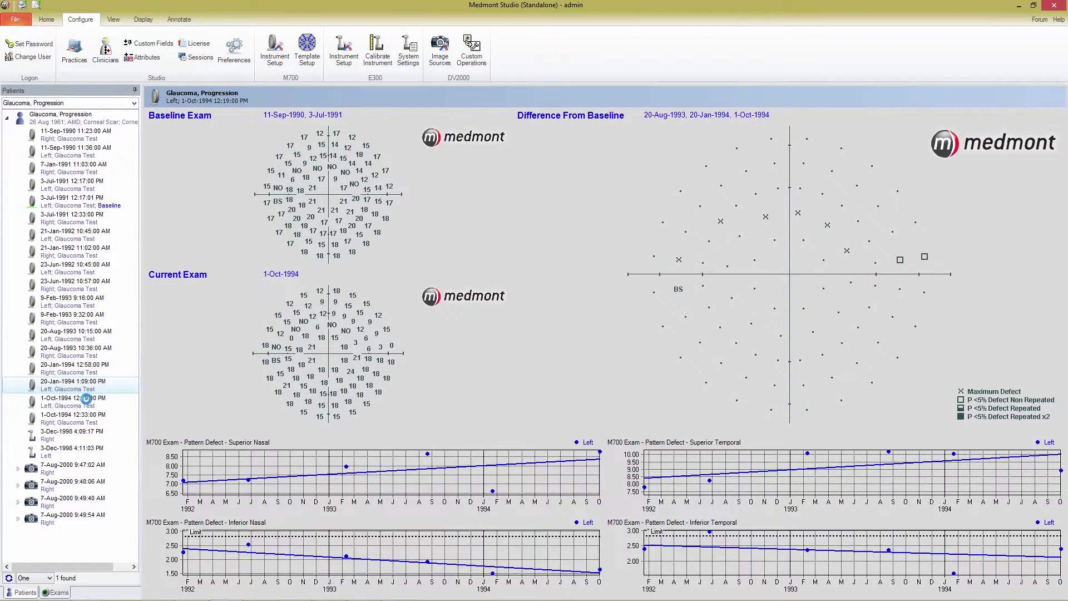
{"action": "left_click", "coordinate": [87, 399]}
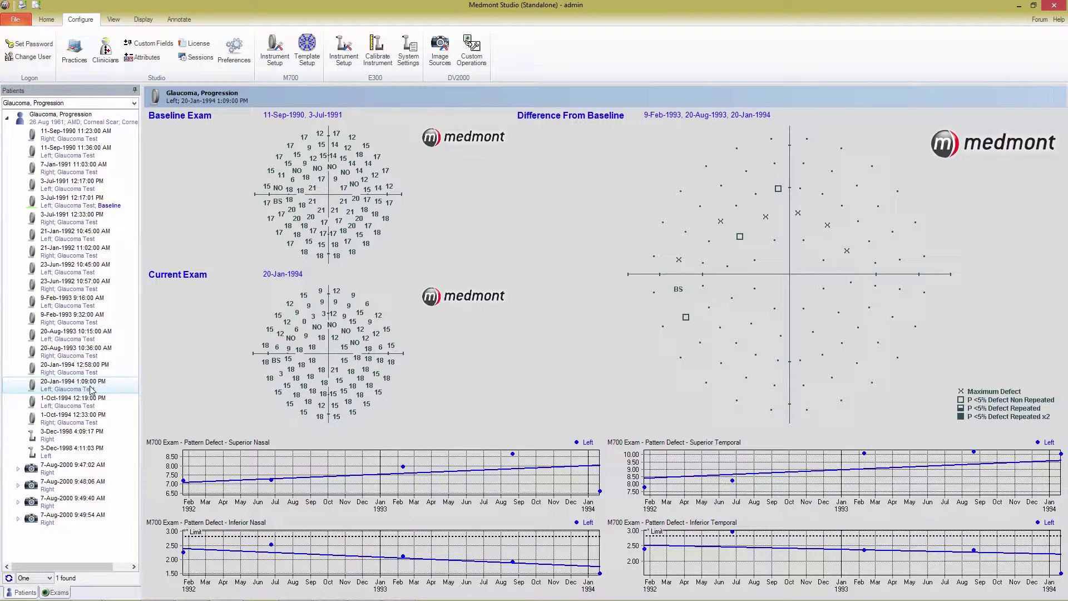
{"action": "left_click", "coordinate": [143, 19]}
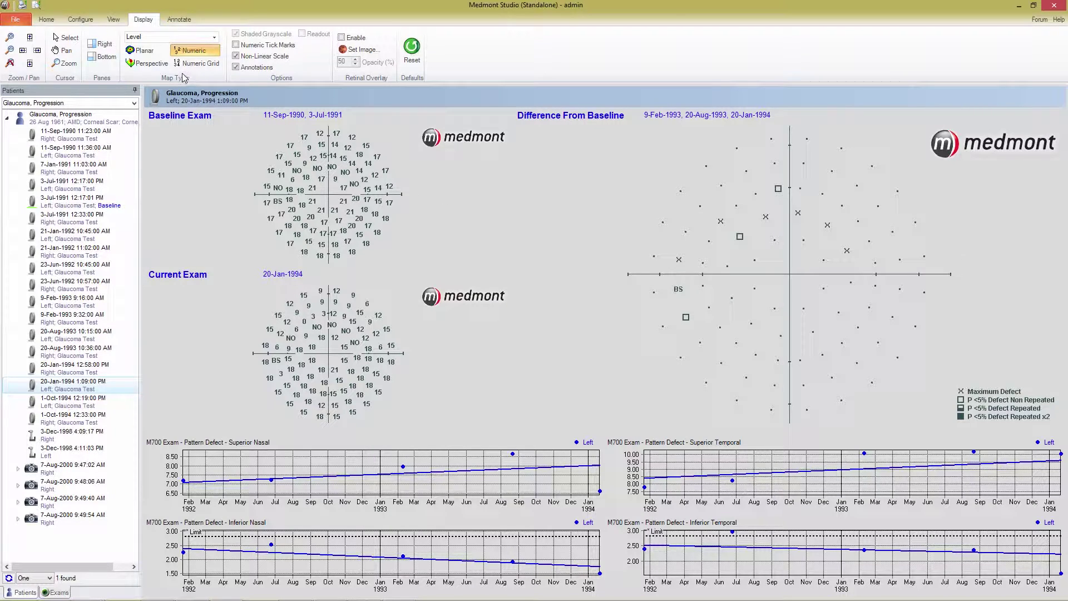
Try Perspective and Numeric Grid, then settle on shaded grayscale Planar maps.
{"action": "left_click", "coordinate": [144, 51]}
{"action": "left_click", "coordinate": [146, 64]}
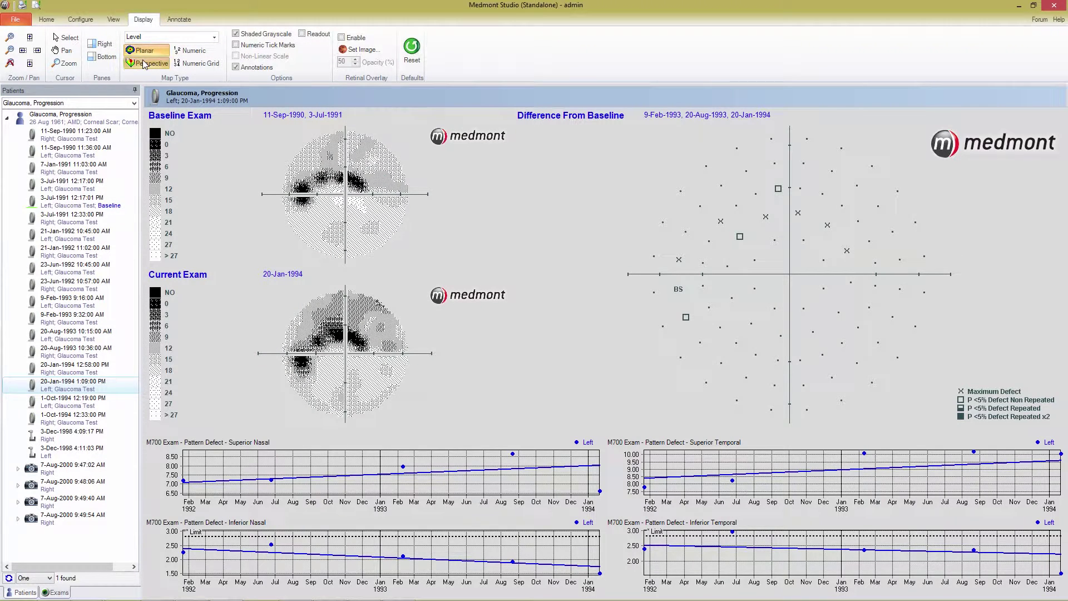
{"action": "left_click", "coordinate": [197, 64]}
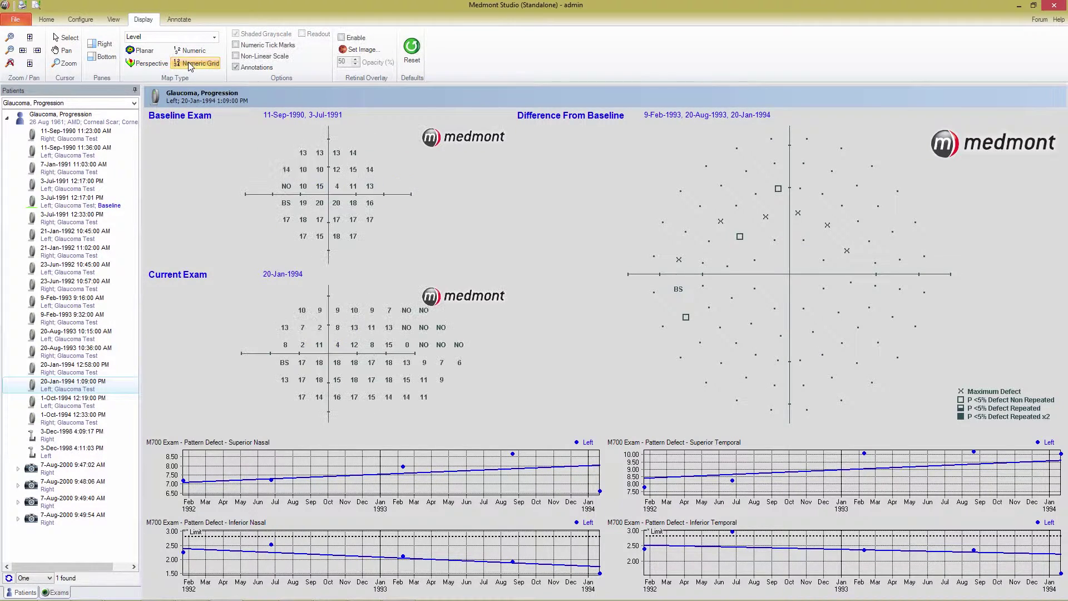
{"action": "left_click", "coordinate": [144, 51]}
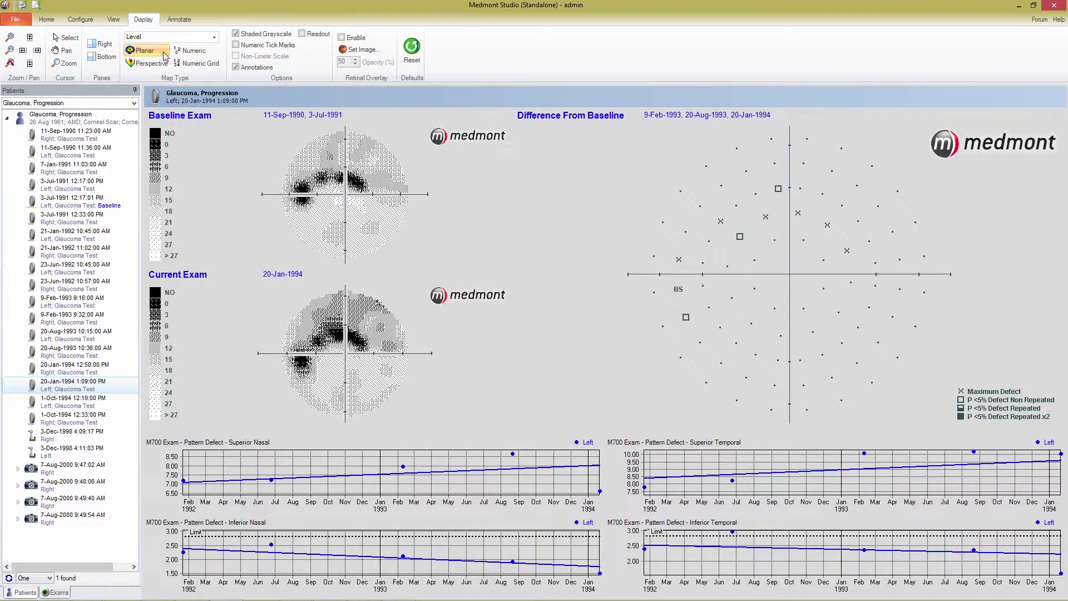
{"action": "left_click", "coordinate": [250, 35]}
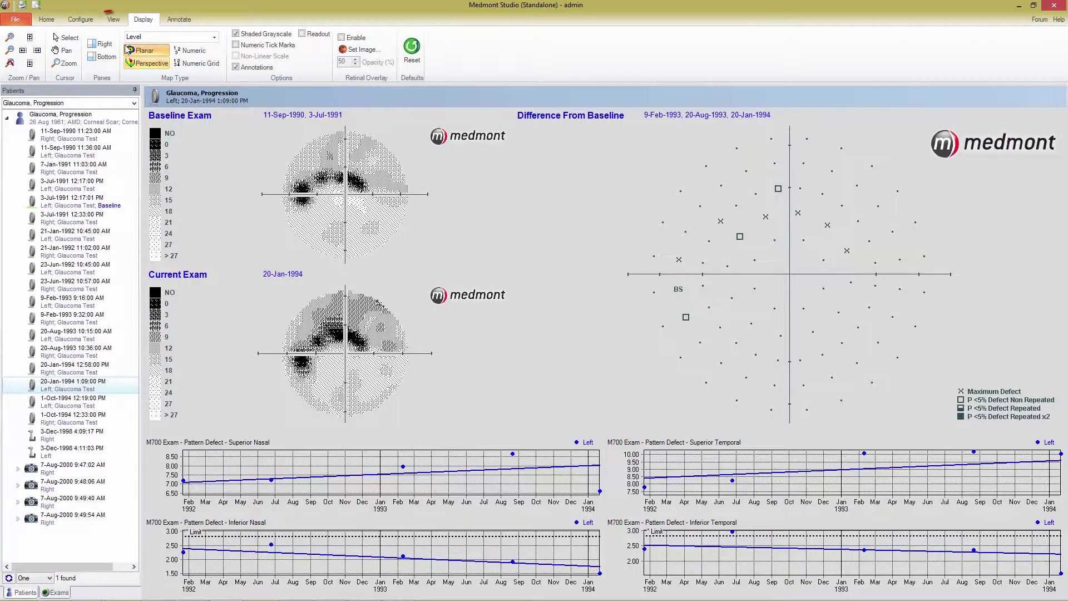
{"action": "left_click", "coordinate": [113, 19]}
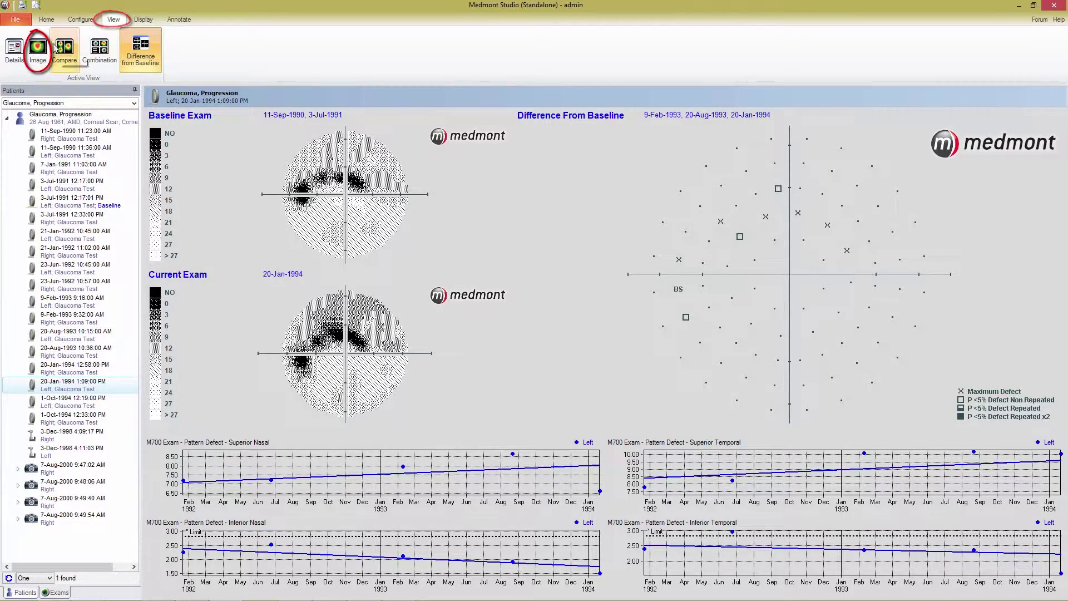
Show the 20-Jan-1994 exam in Image view with a Difference From Baseline map.
{"action": "left_click", "coordinate": [38, 51]}
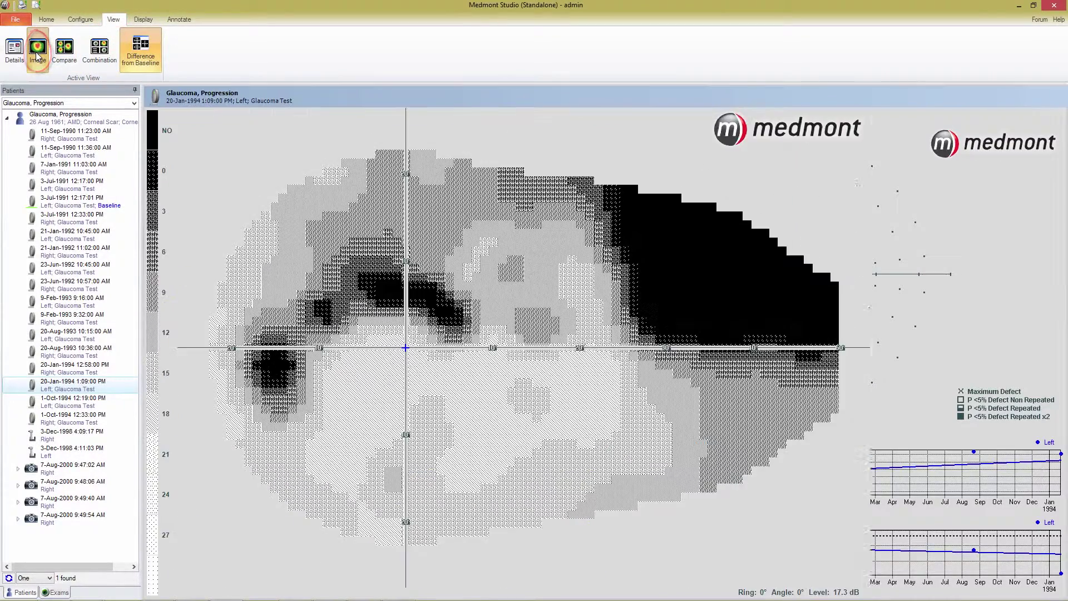
{"action": "left_click", "coordinate": [143, 20]}
{"action": "left_click", "coordinate": [213, 38]}
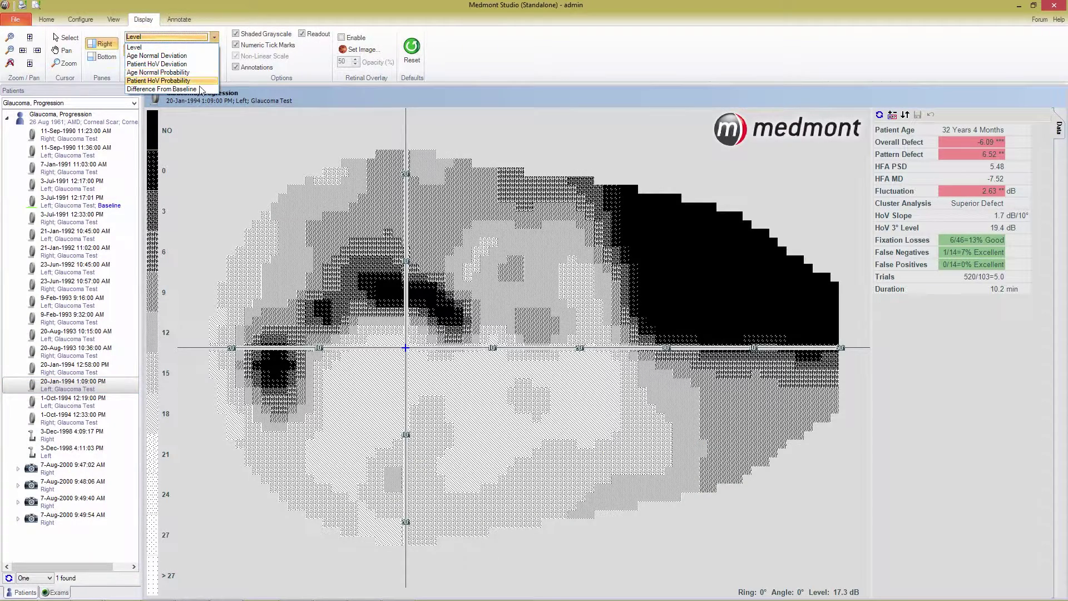
{"action": "left_click", "coordinate": [163, 89]}
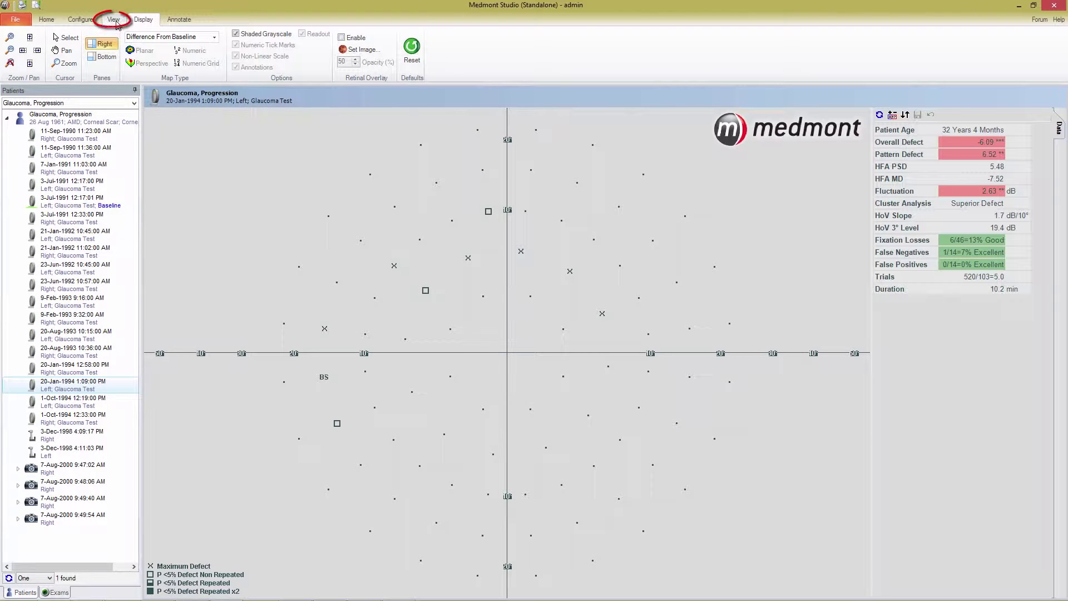
Compare 3-Jul-1991 against the 1-Oct-1994 left exam, adding a bottom section profile.
{"action": "left_click", "coordinate": [113, 19]}
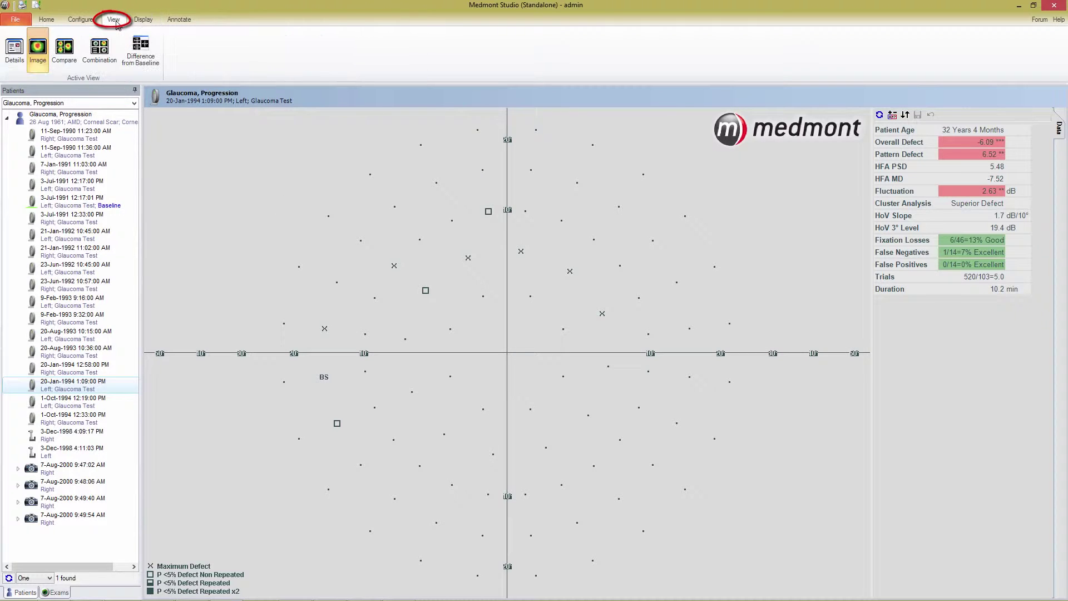
{"action": "left_click", "coordinate": [65, 51]}
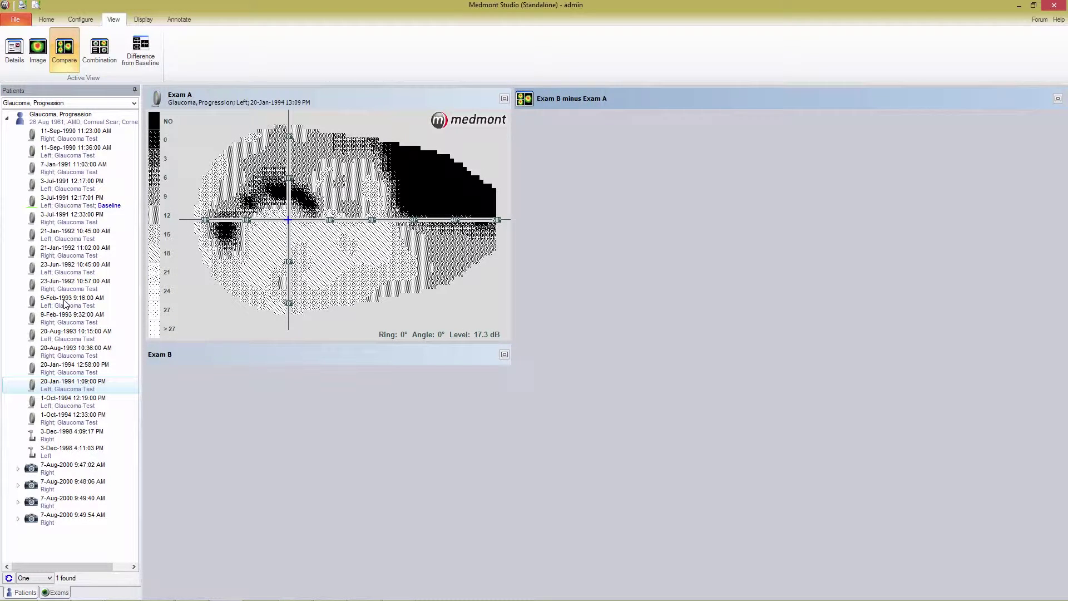
{"action": "left_click", "coordinate": [53, 189]}
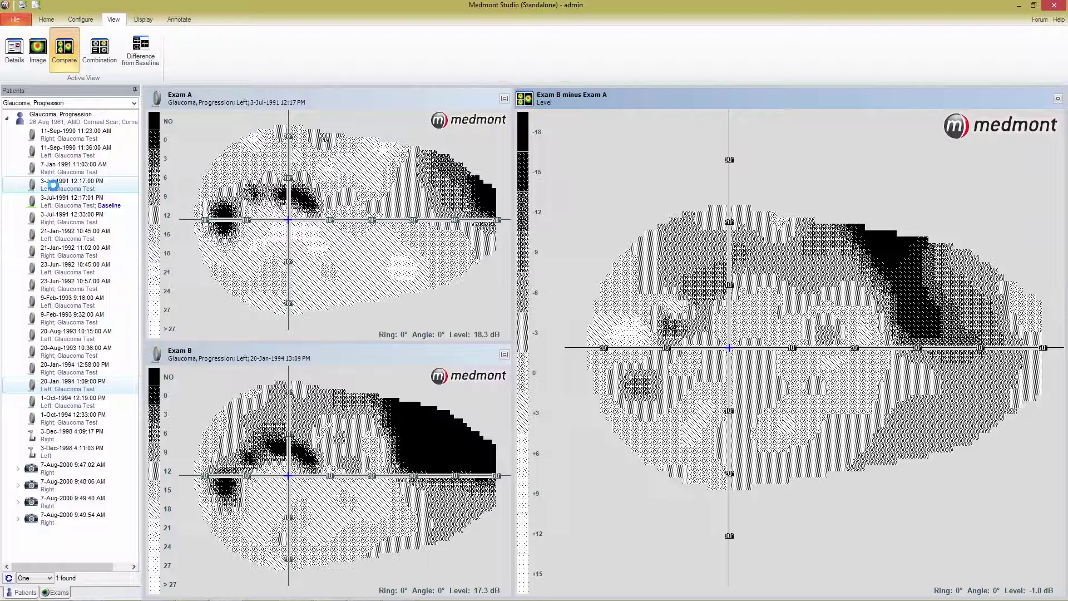
{"action": "left_click", "coordinate": [62, 392]}
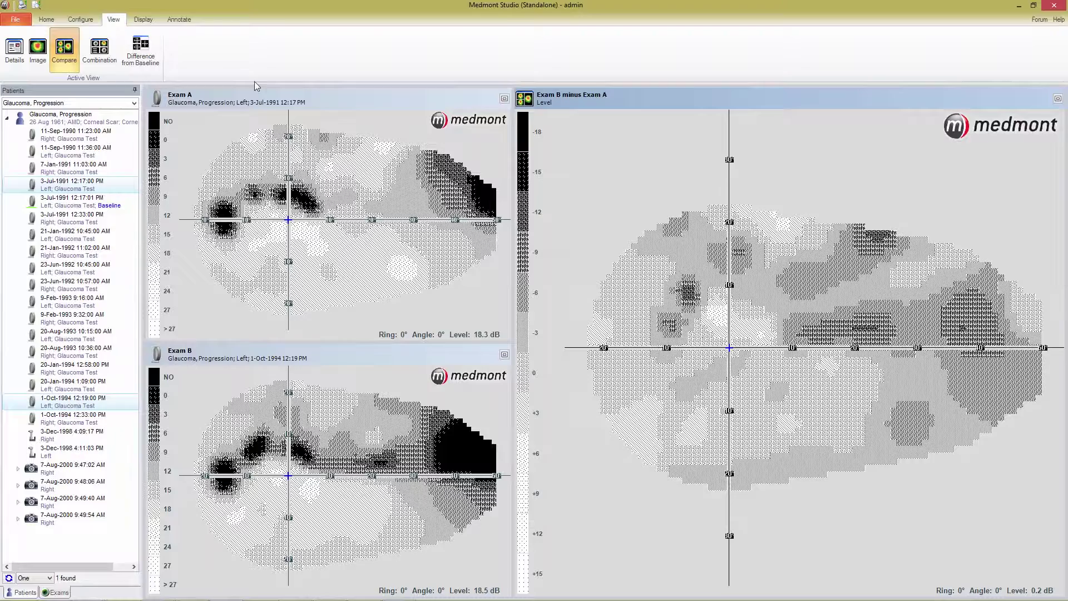
{"action": "left_click", "coordinate": [143, 19]}
{"action": "left_click", "coordinate": [106, 56]}
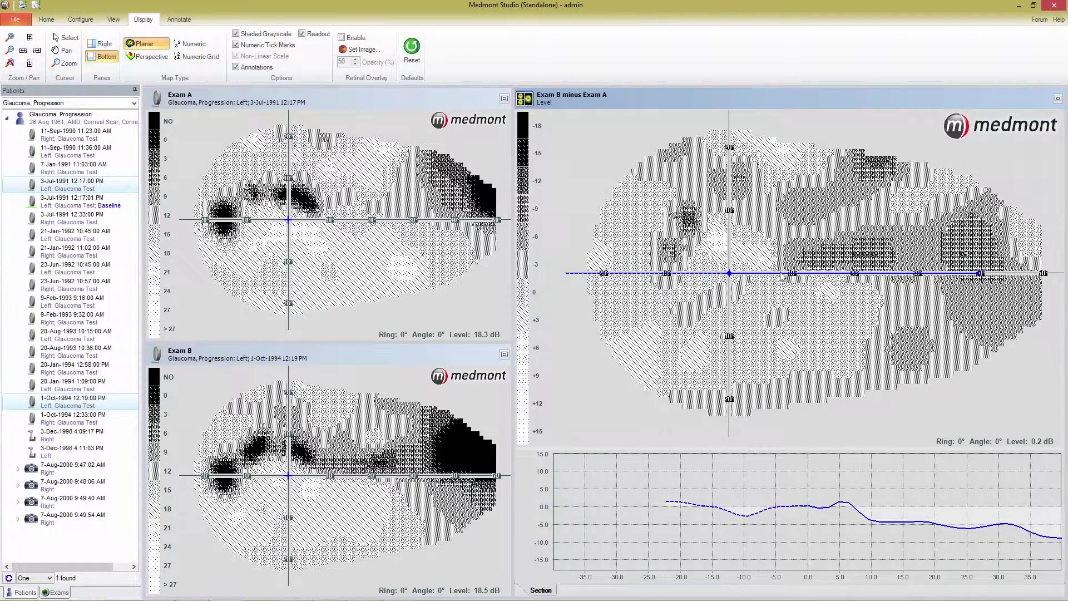
Move the difference map's section line lower and read Ring/Angle/Level at three points.
{"action": "mouse_move", "coordinate": [782, 276]}
{"action": "left_mouse_down"}
{"action": "mouse_move", "coordinate": [772, 301]}
{"action": "mouse_move", "coordinate": [845, 352]}
{"action": "mouse_move", "coordinate": [860, 158]}
{"action": "mouse_move", "coordinate": [839, 397]}
{"action": "mouse_move", "coordinate": [850, 273]}
{"action": "left_mouse_up"}
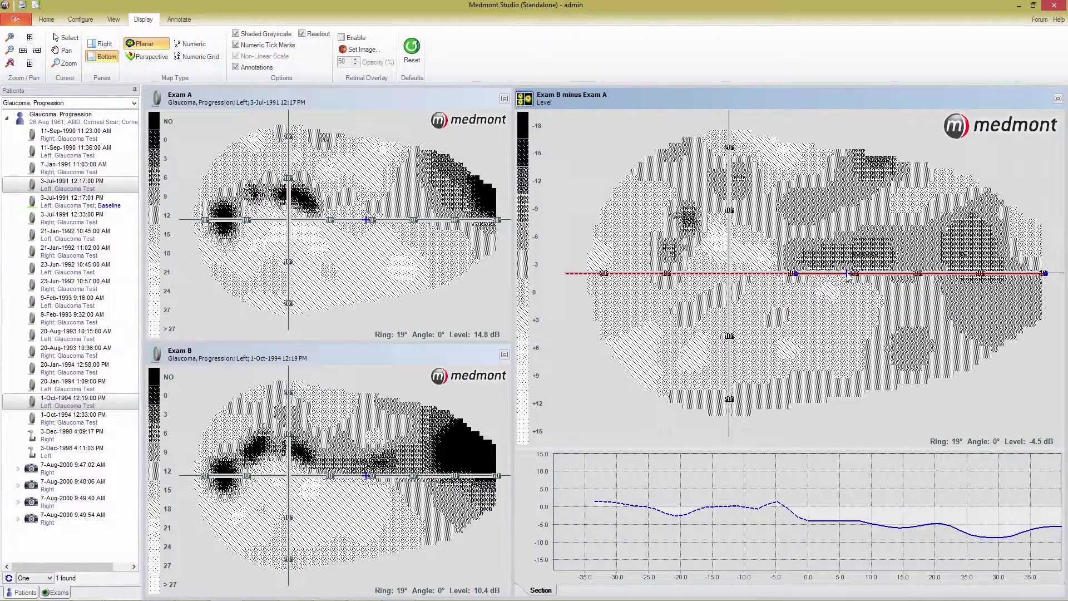
{"action": "left_click", "coordinate": [850, 202]}
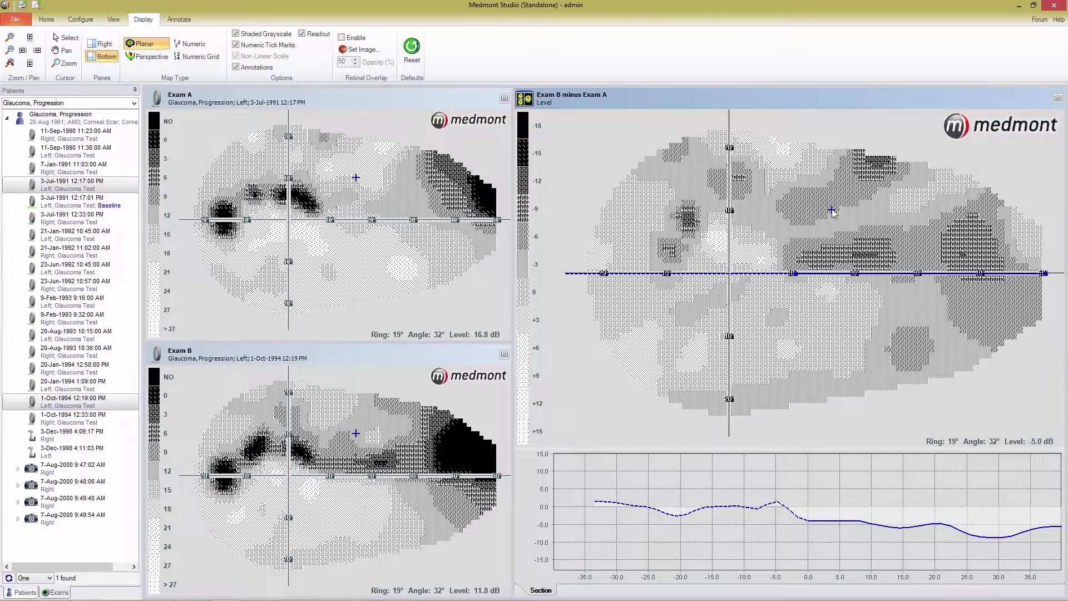
{"action": "left_click", "coordinate": [869, 255]}
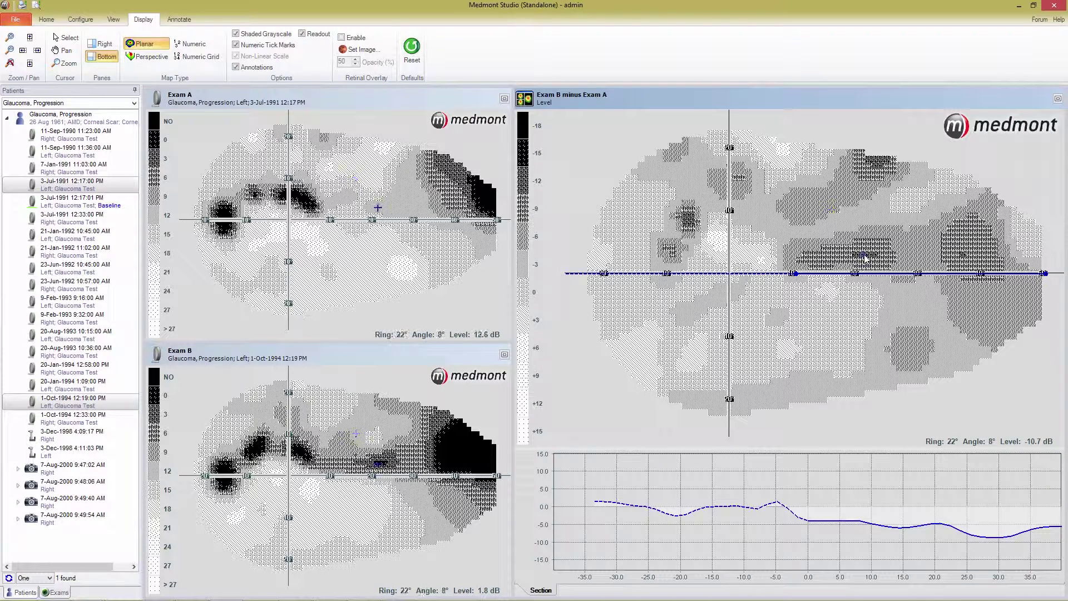
{"action": "left_click", "coordinate": [691, 225]}
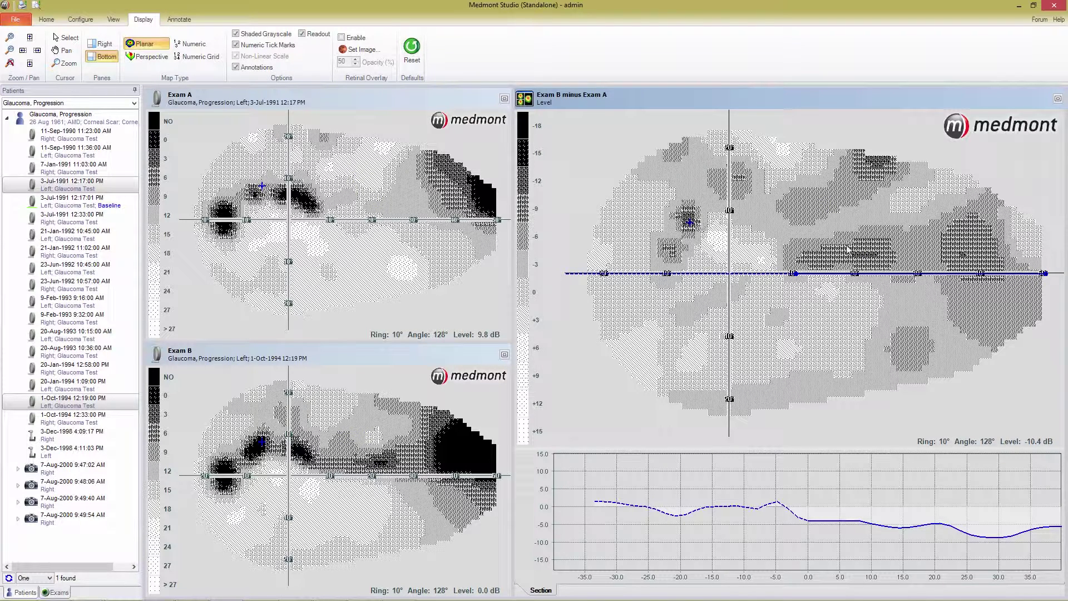
{"action": "left_click", "coordinate": [962, 254]}
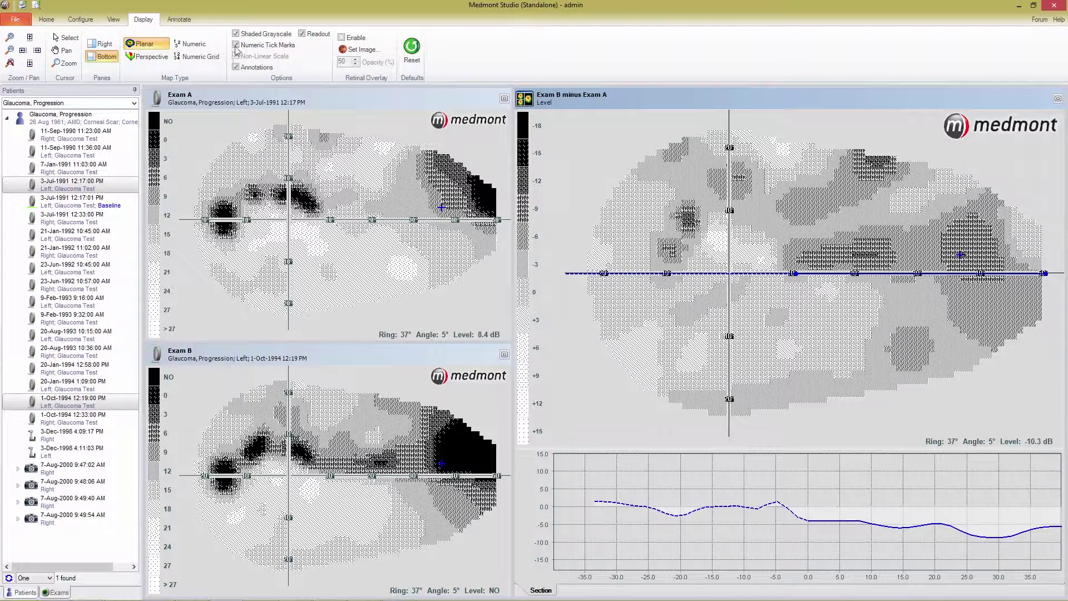
Try Perspective, Numeric and Numeric Grid, ending on the circular Numeric map type.
{"action": "left_click", "coordinate": [150, 56]}
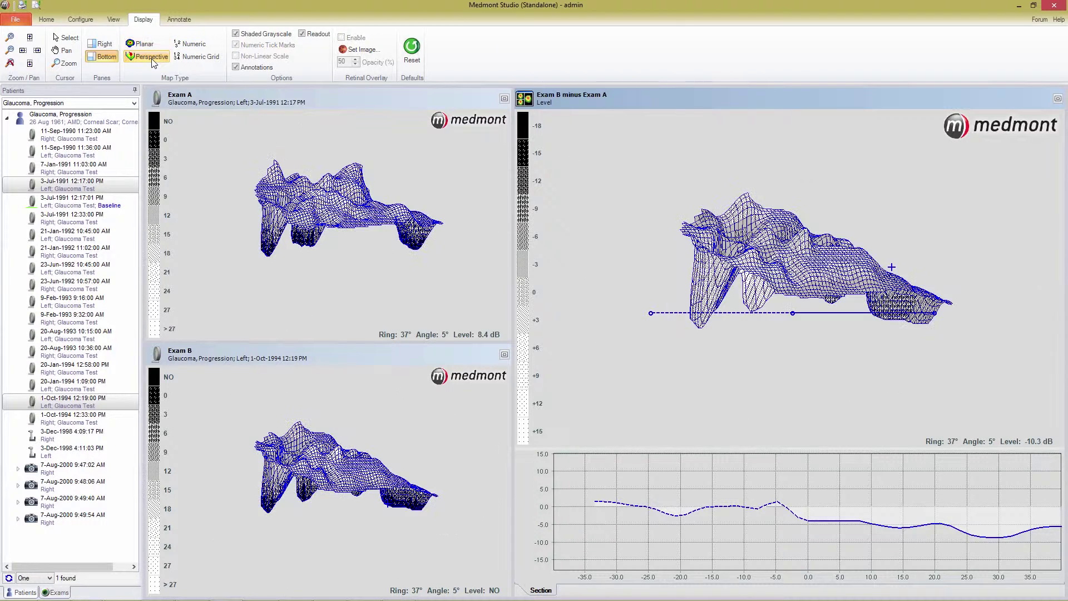
{"action": "left_click", "coordinate": [190, 43]}
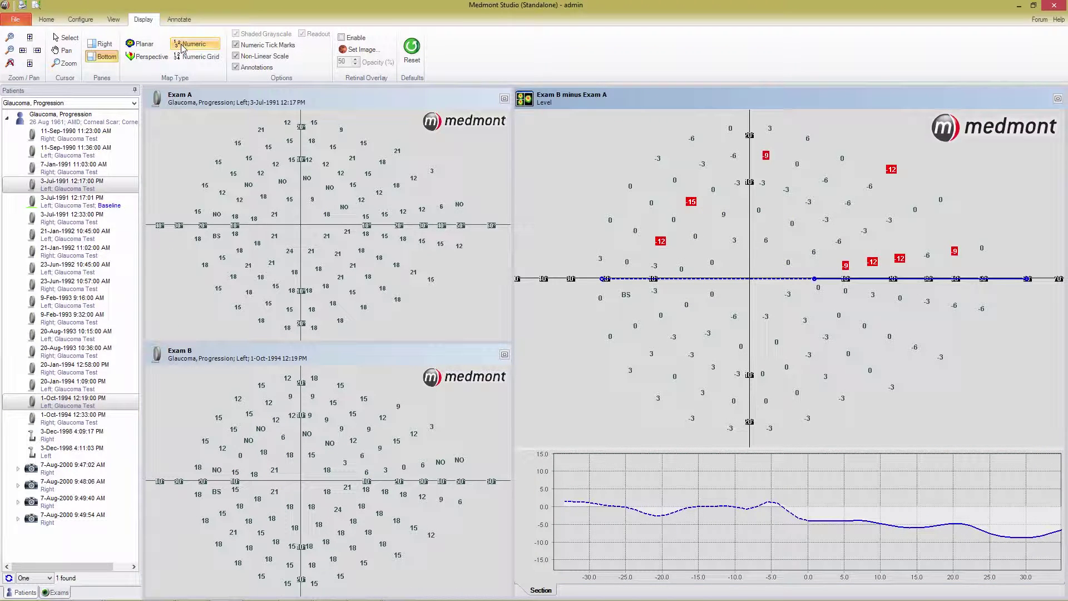
{"action": "left_click", "coordinate": [196, 57]}
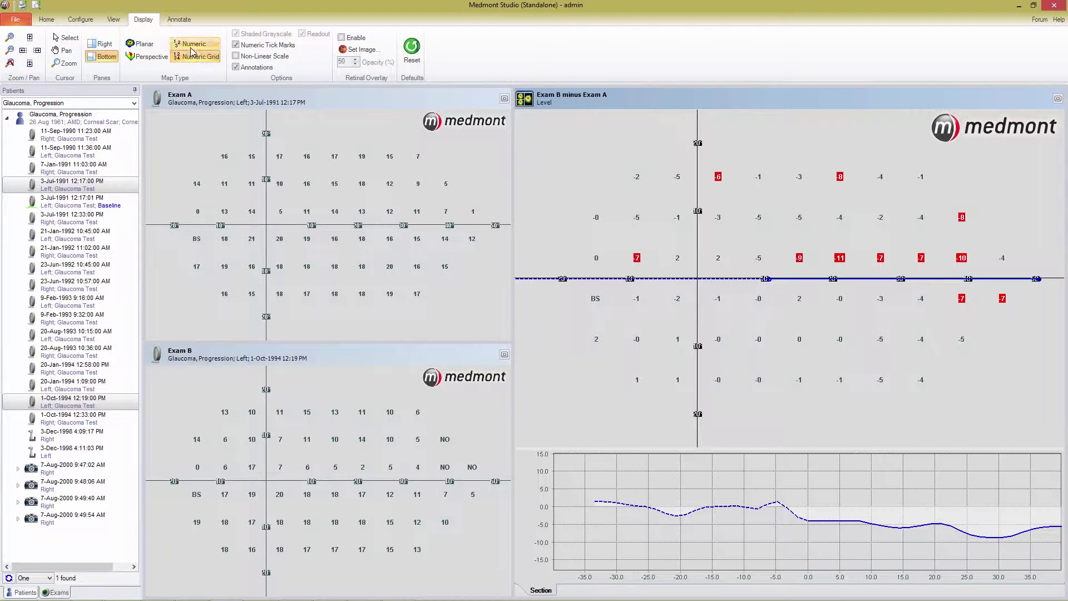
{"action": "left_click", "coordinate": [194, 43]}
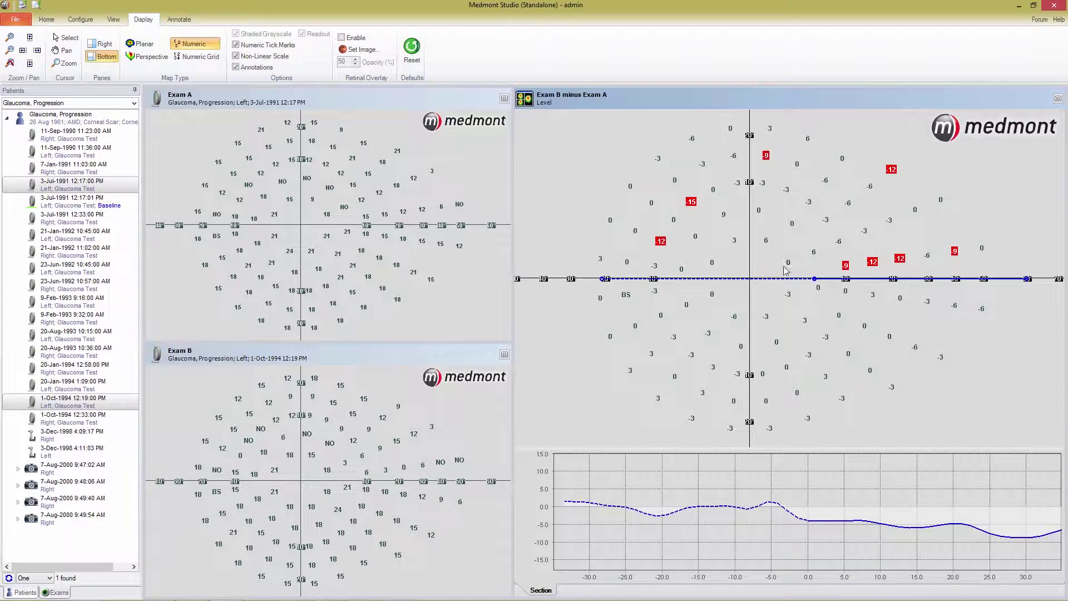
Nudge the section line up then down, then view the patient's general record details.
{"action": "left_click_drag", "start_coordinate": [791, 279], "coordinate": [785, 261]}
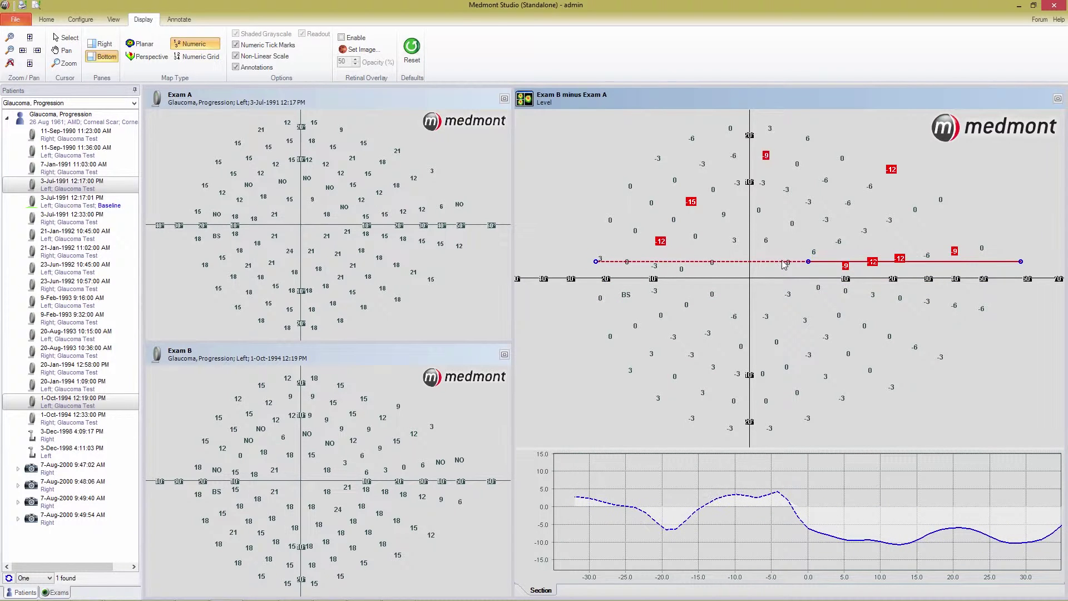
{"action": "left_click_drag", "start_coordinate": [784, 262], "coordinate": [780, 289]}
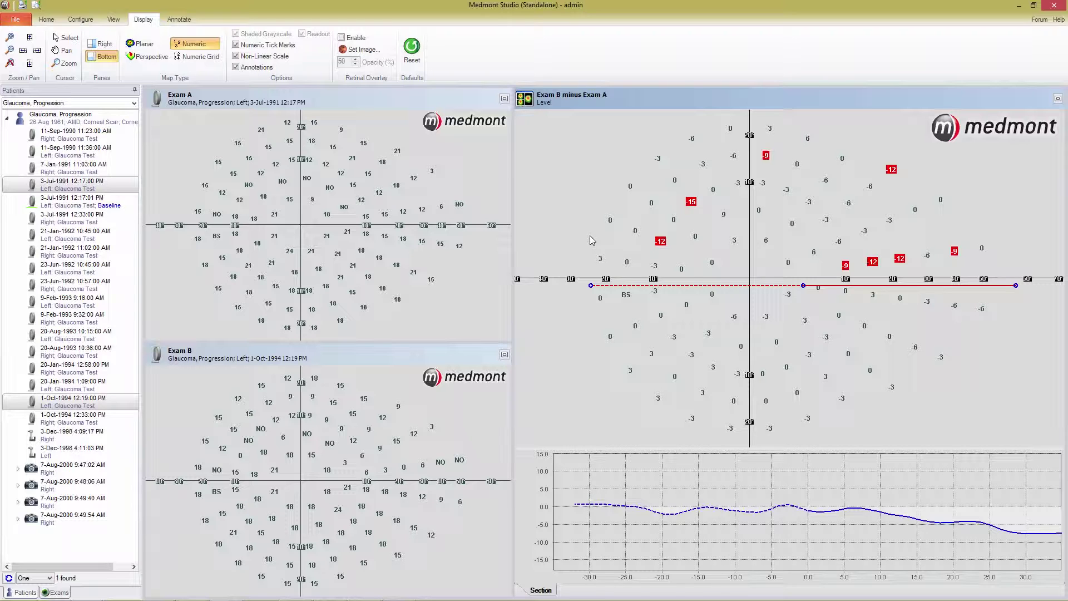
{"action": "left_click", "coordinate": [48, 122]}
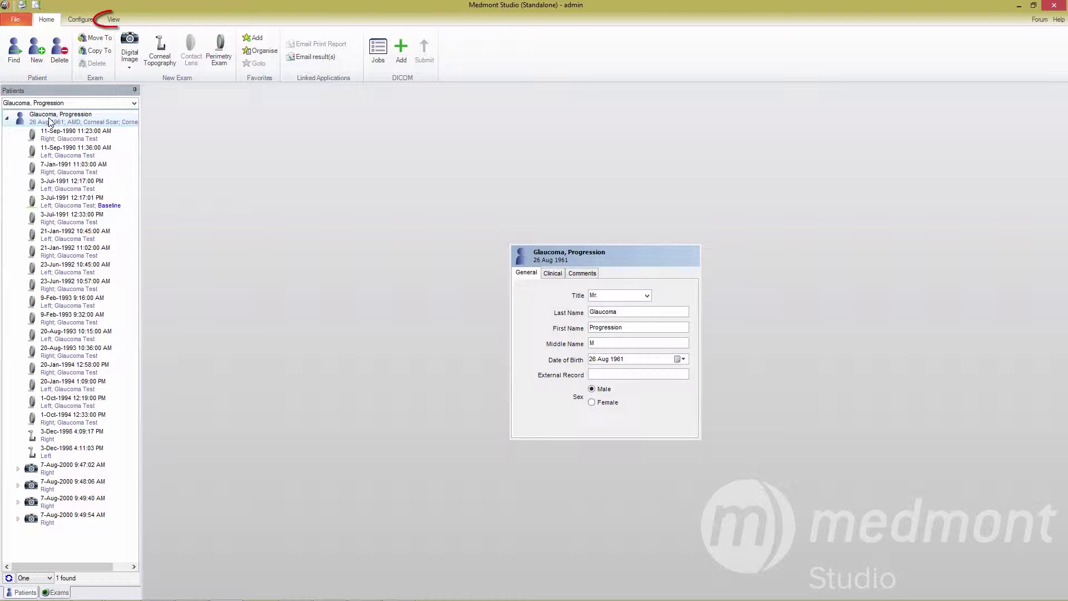
Open the patient's Regression view from the View tab to plot M700 trend graphs.
{"action": "left_click", "coordinate": [114, 19]}
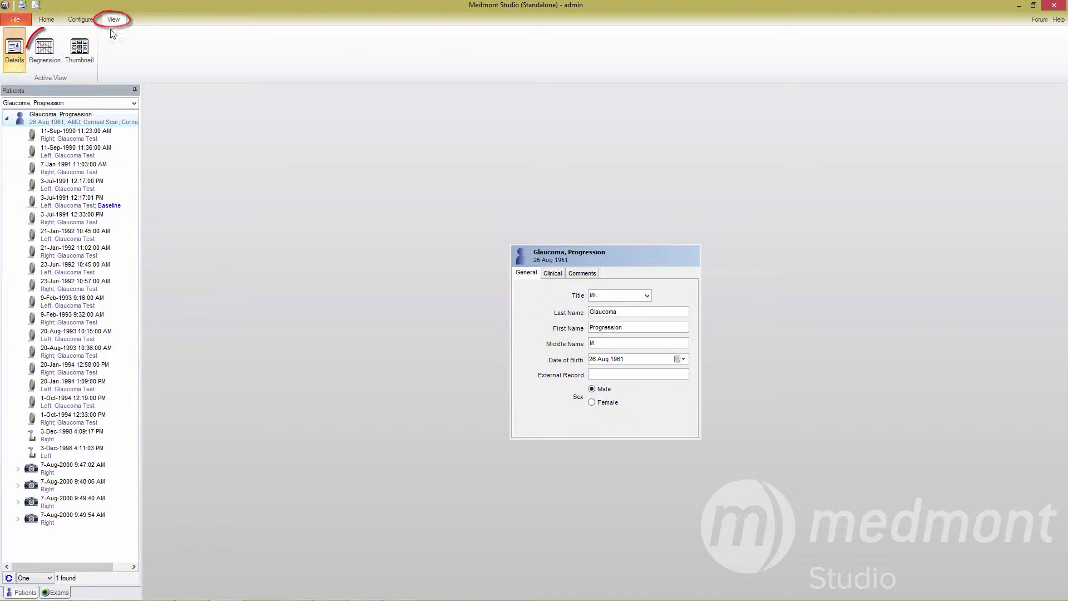
{"action": "left_click", "coordinate": [45, 51]}
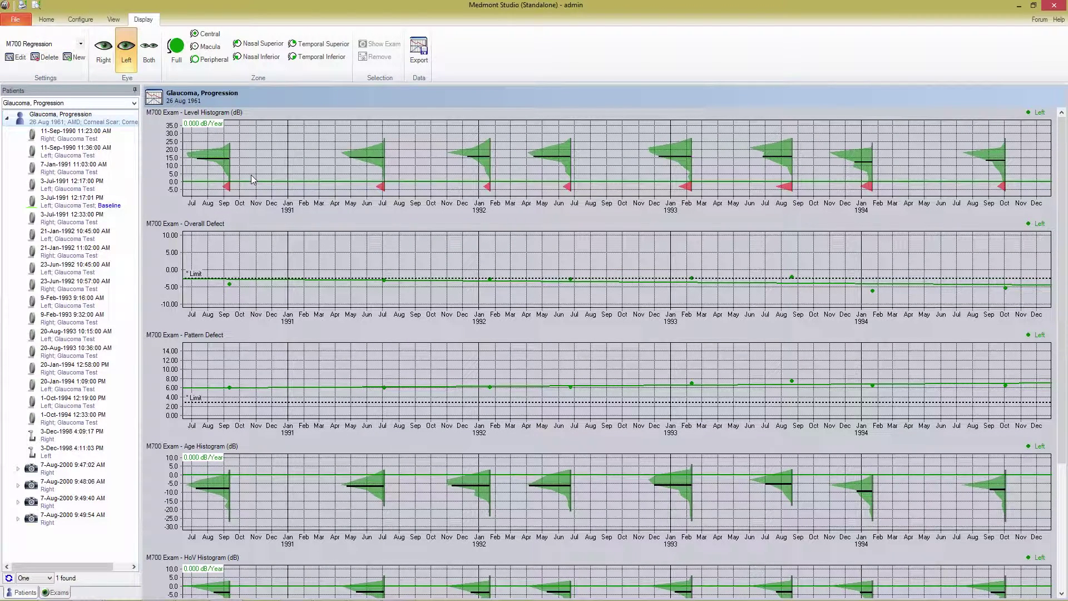
Plot trends for both eyes, keep M700 Regression as the setting, and open it for editing.
{"action": "left_click", "coordinate": [149, 64]}
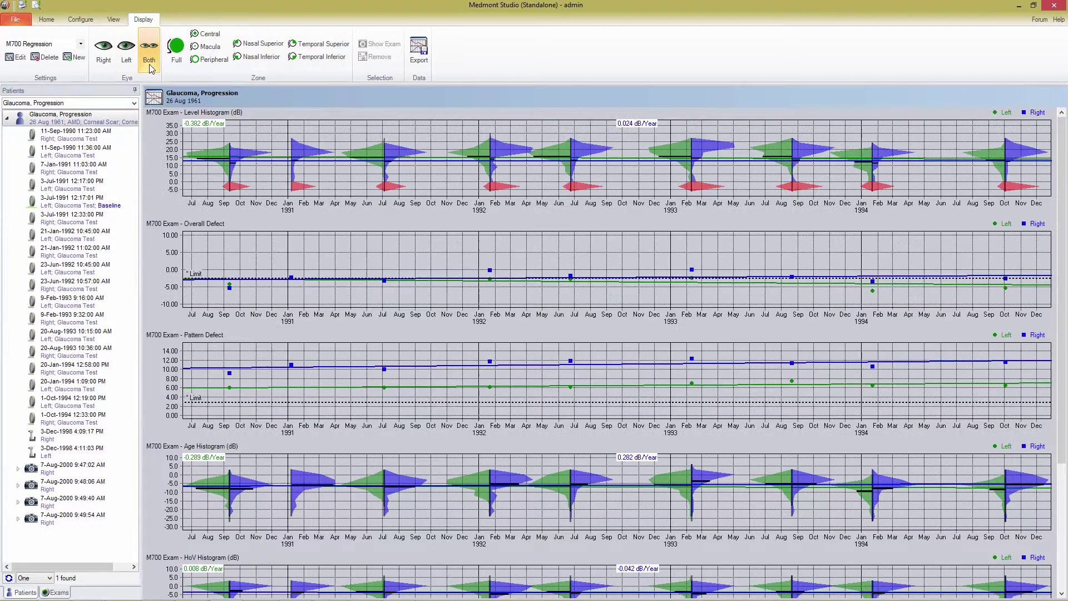
{"action": "left_click", "coordinate": [81, 44]}
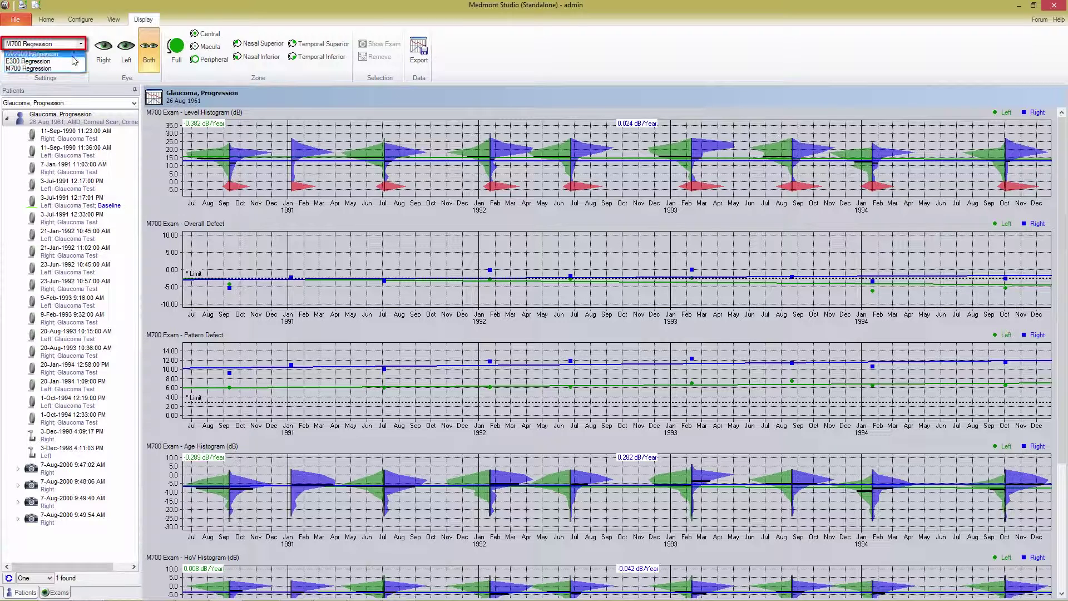
{"action": "left_click", "coordinate": [71, 69]}
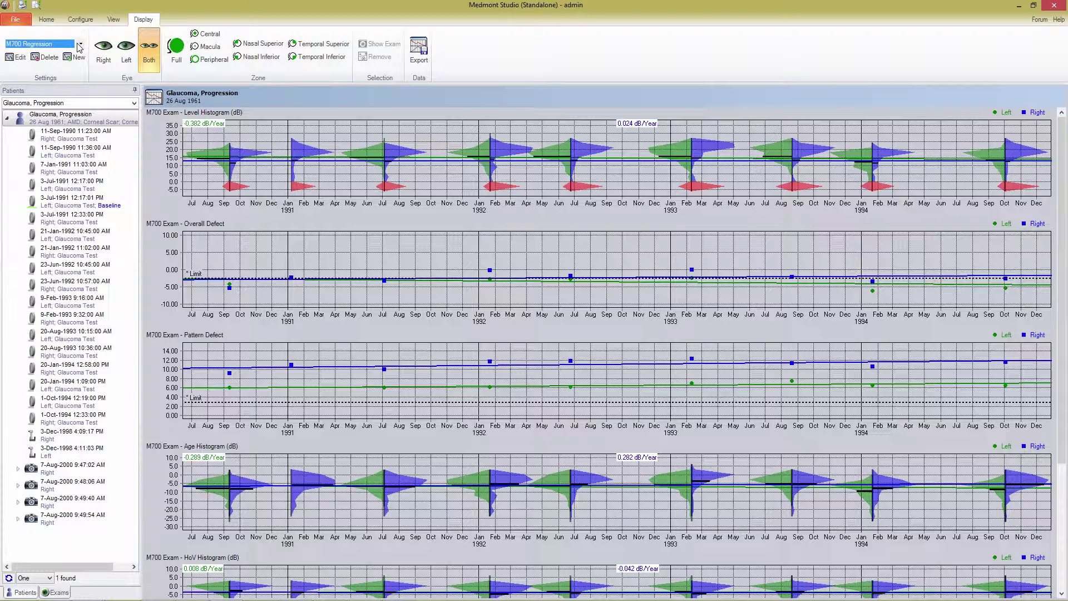
{"action": "left_click", "coordinate": [79, 44]}
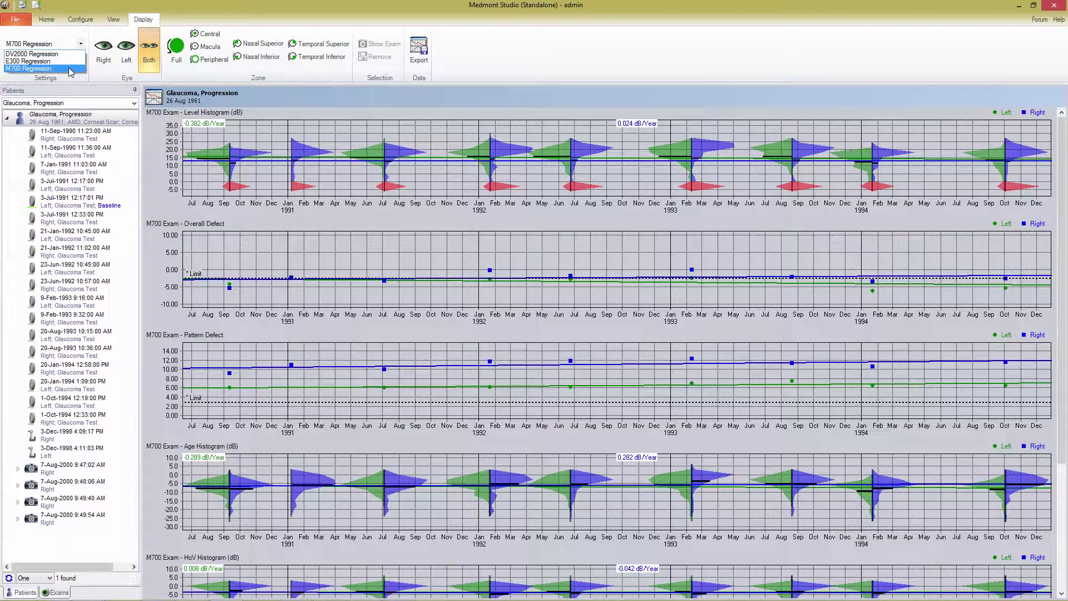
{"action": "left_click", "coordinate": [70, 69]}
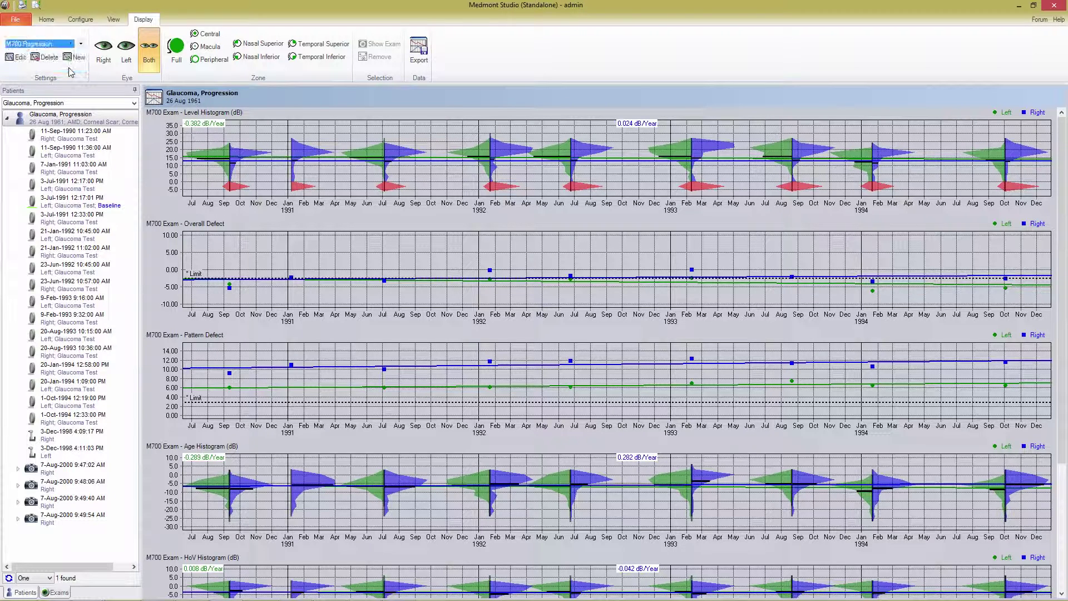
{"action": "left_click", "coordinate": [21, 57]}
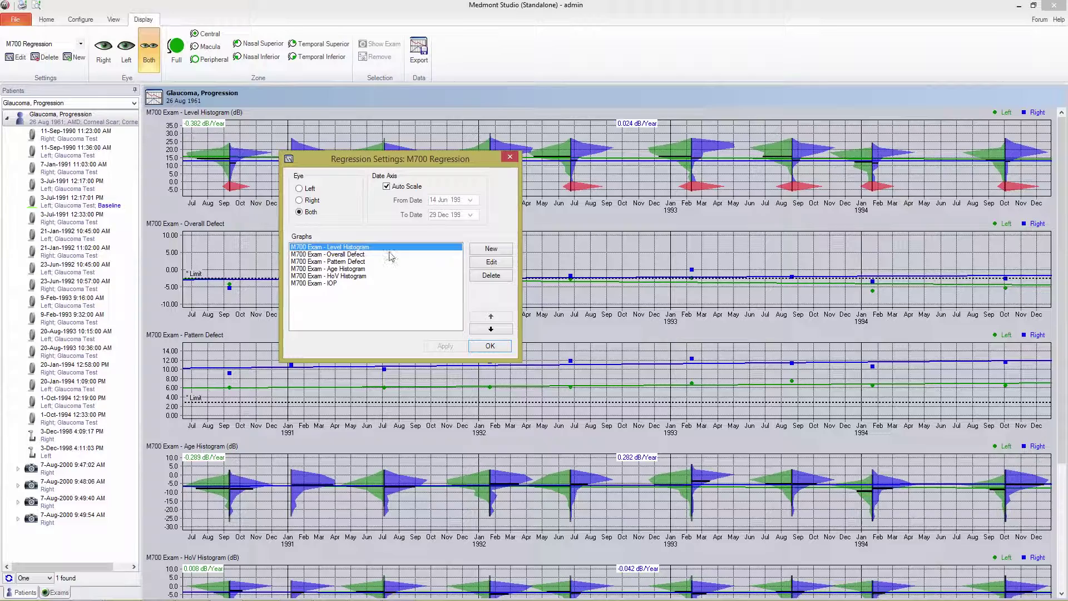
Inspect the HoV Histogram graph's settings and close them unchanged.
{"action": "left_click", "coordinate": [351, 276]}
{"action": "left_click", "coordinate": [491, 263]}
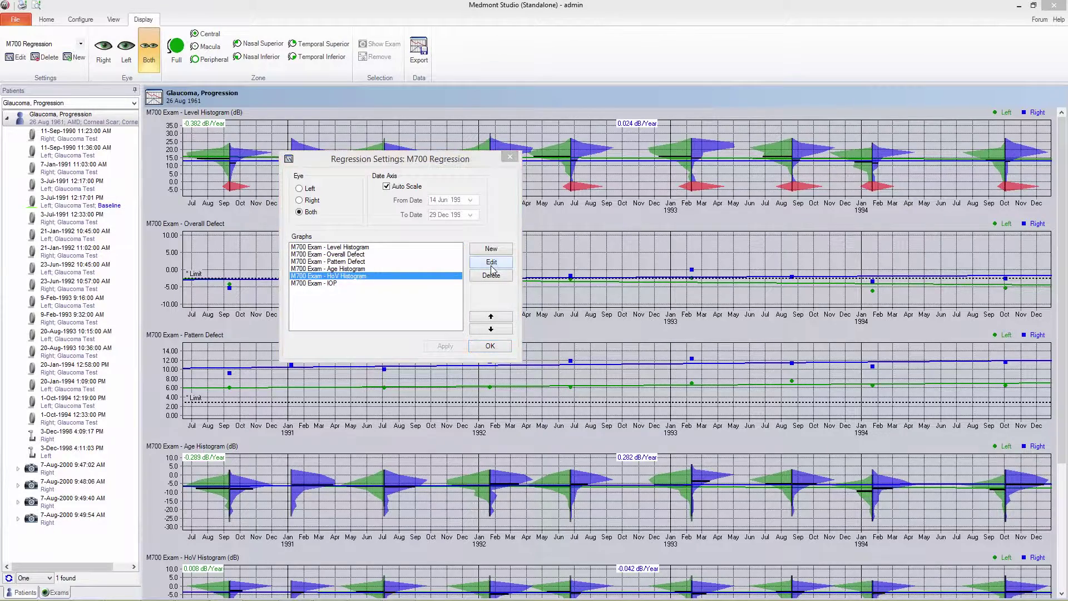
{"action": "left_click", "coordinate": [400, 333]}
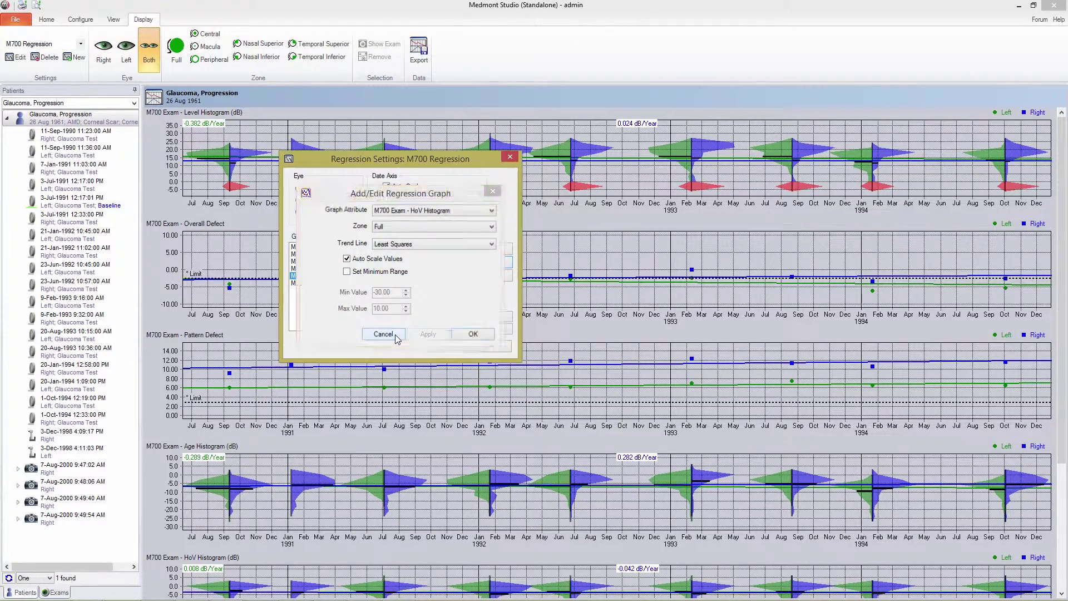
Browse new-graph attributes and trend line choices, keeping Median, then cancel without adding.
{"action": "left_click", "coordinate": [491, 250]}
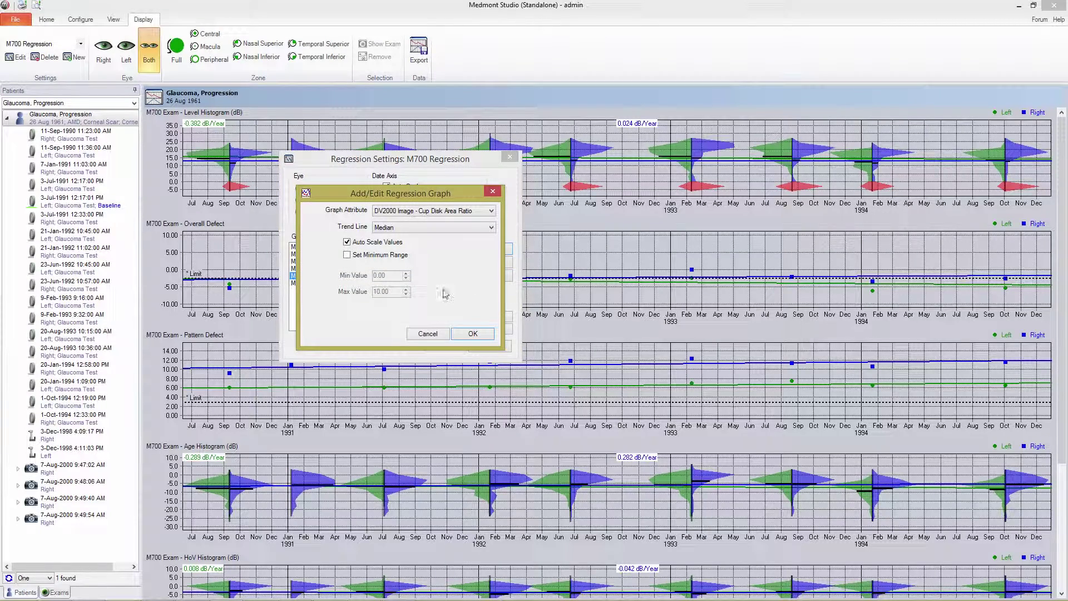
{"action": "left_click", "coordinate": [427, 212]}
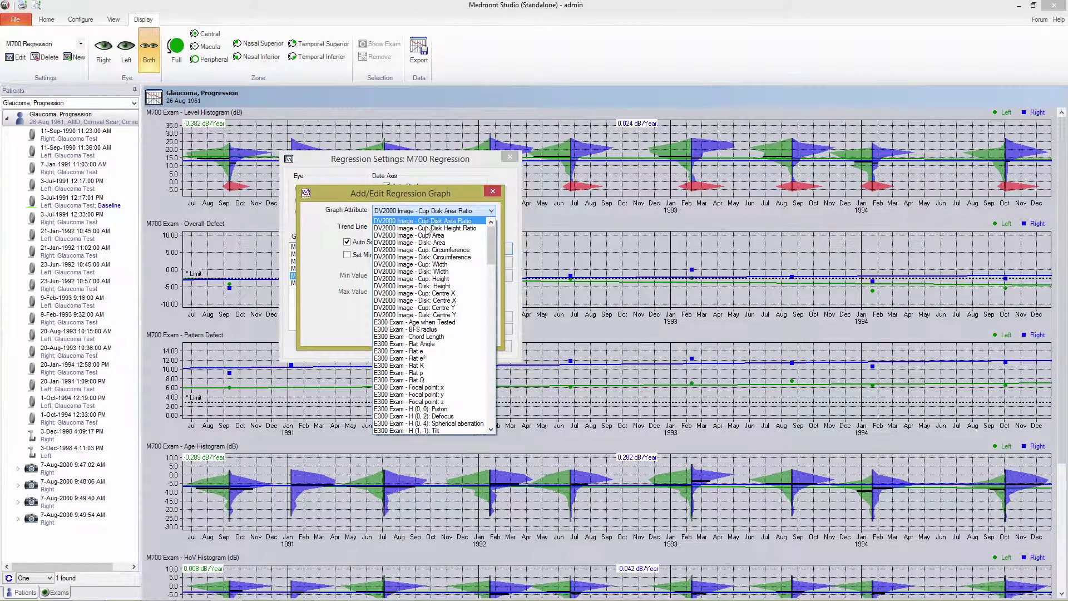
{"action": "left_click", "coordinate": [327, 288]}
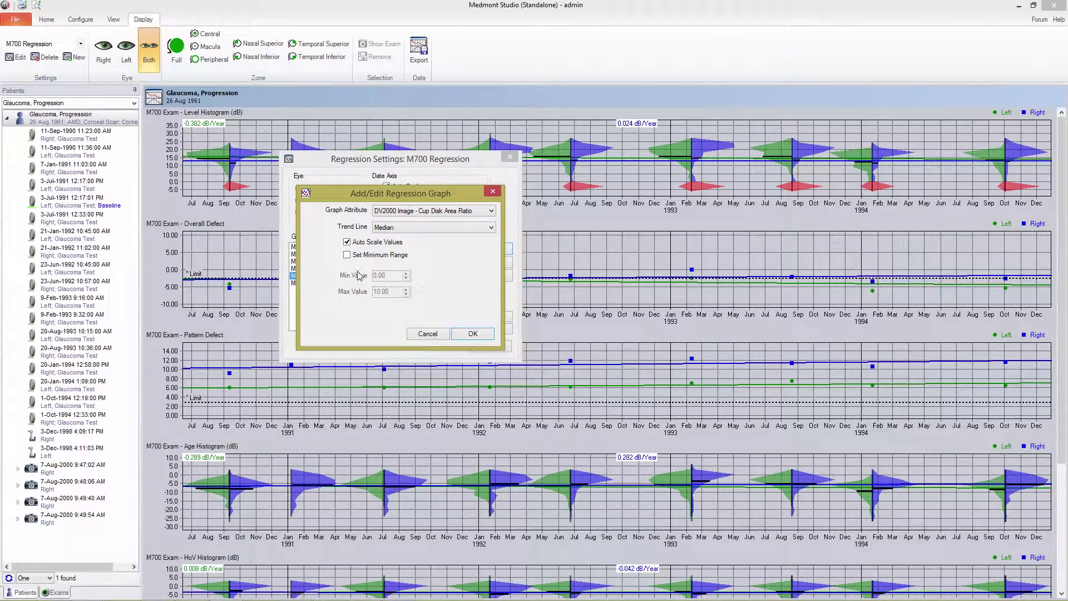
{"action": "left_click", "coordinate": [435, 227]}
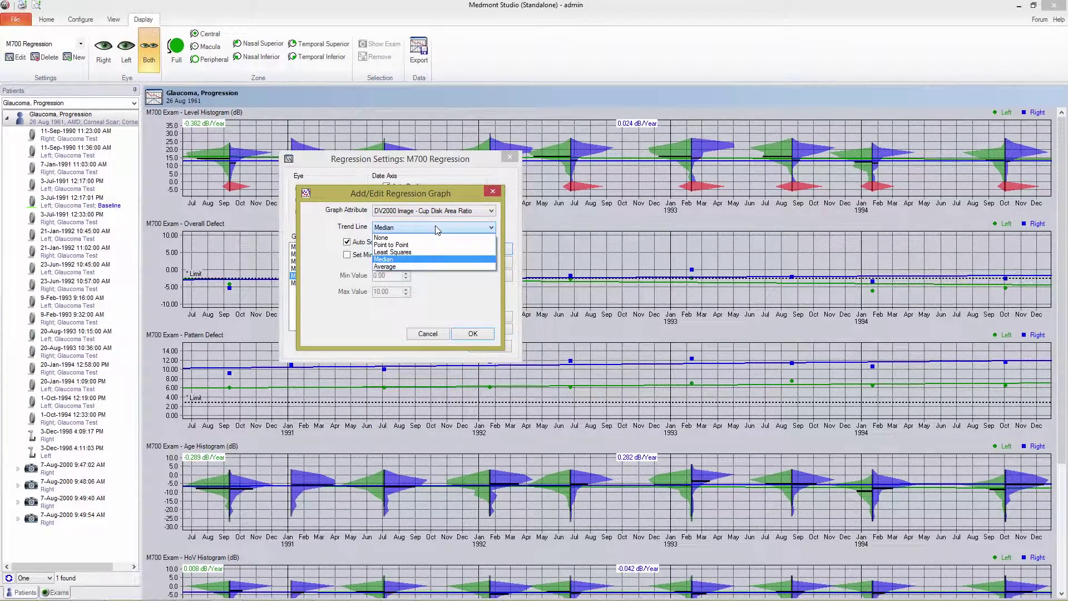
{"action": "left_click", "coordinate": [435, 228]}
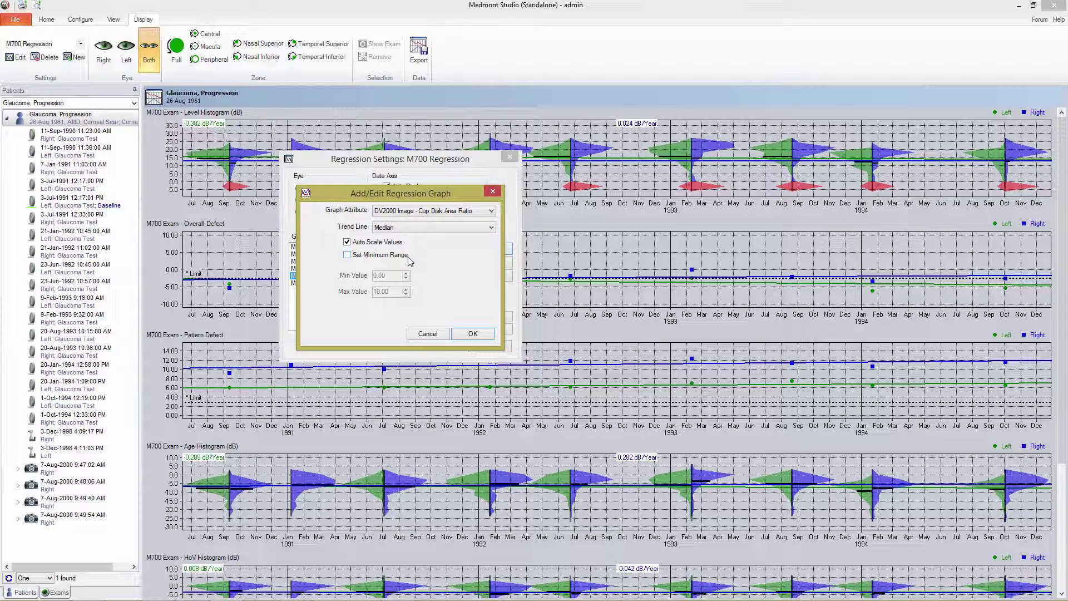
{"action": "left_click", "coordinate": [426, 334]}
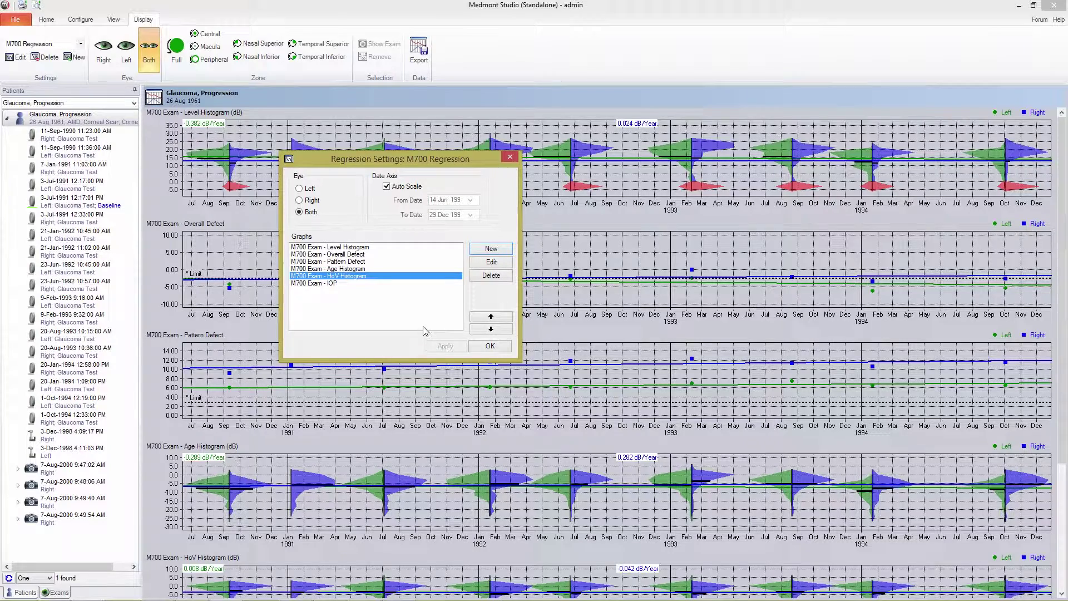
Move HoV Histogram below IOP and back above it, then apply the settings.
{"action": "left_click", "coordinate": [491, 328]}
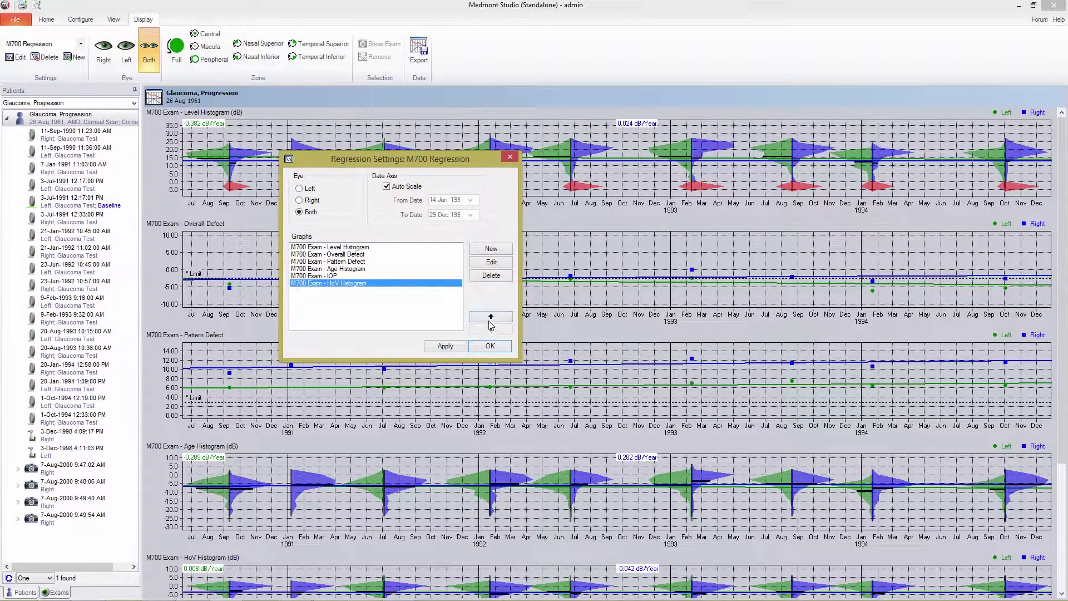
{"action": "left_click", "coordinate": [491, 319]}
{"action": "left_click", "coordinate": [490, 329]}
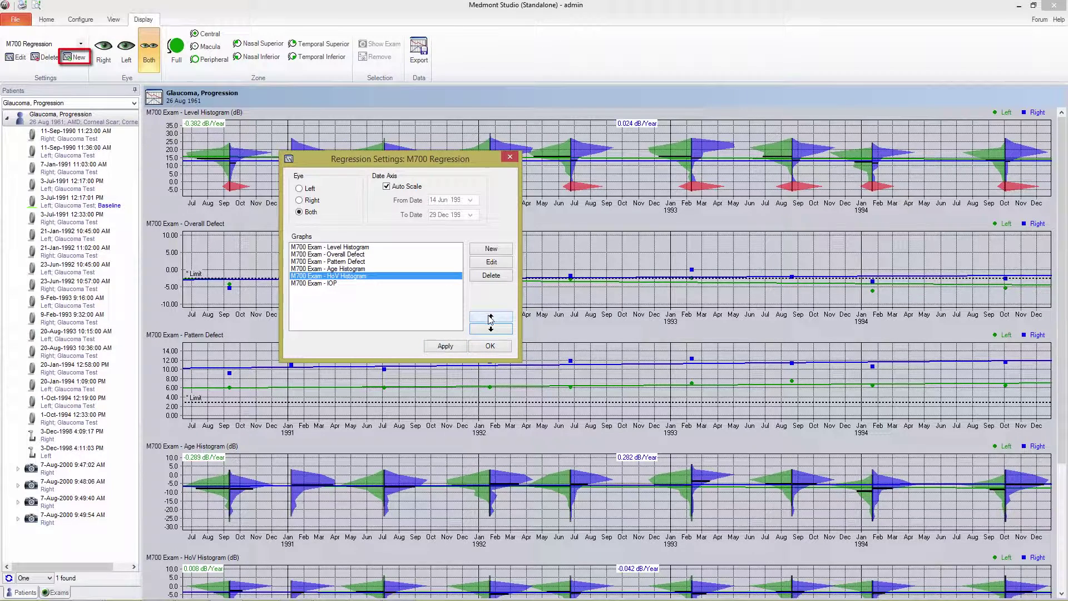
{"action": "left_click", "coordinate": [490, 345]}
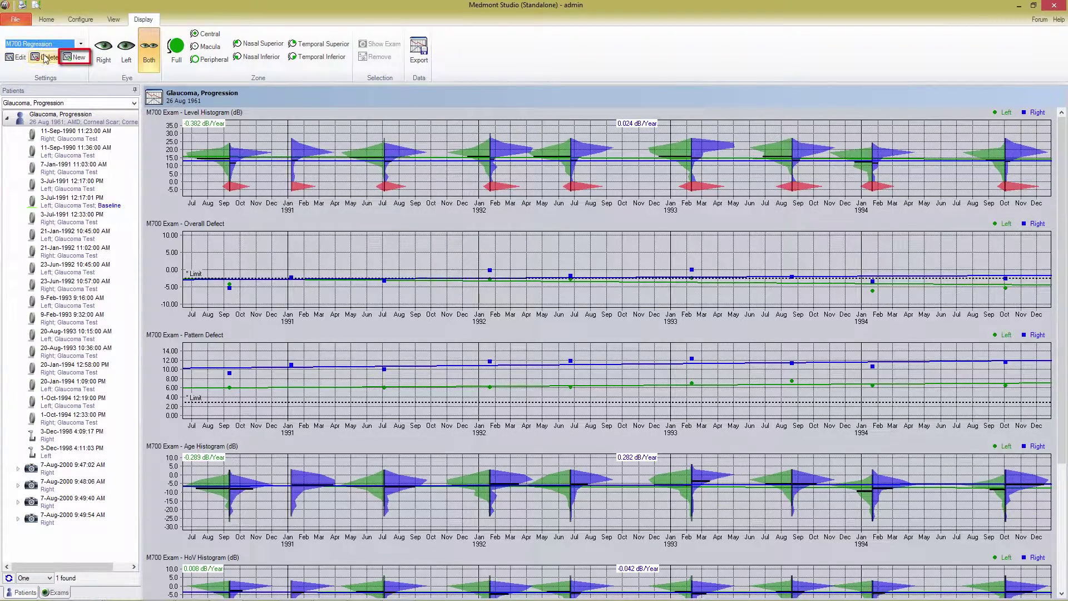
{"action": "left_click", "coordinate": [74, 57]}
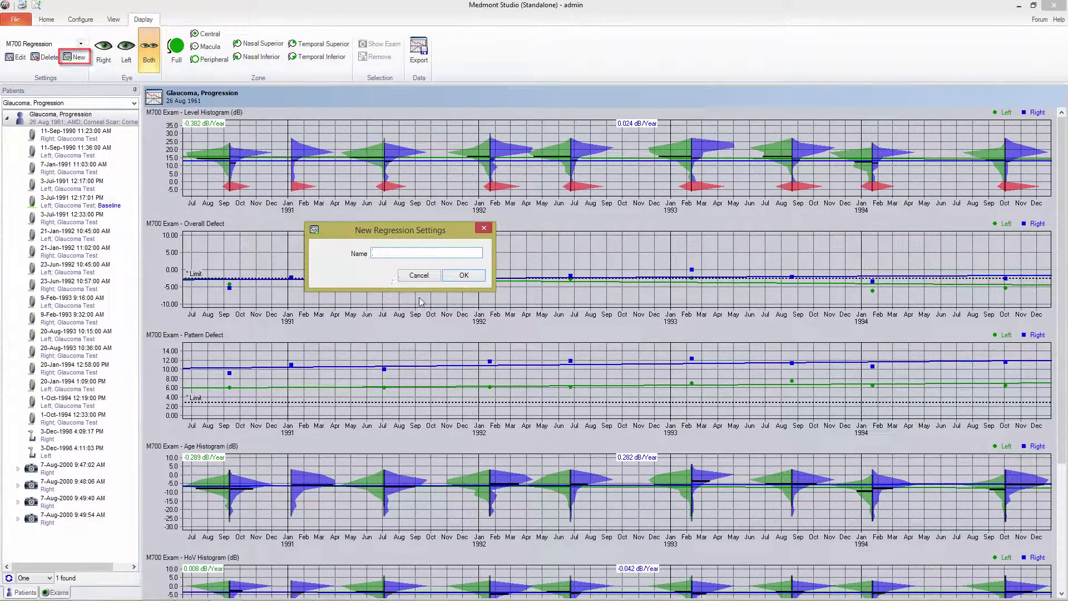
{"action": "left_click", "coordinate": [418, 276]}
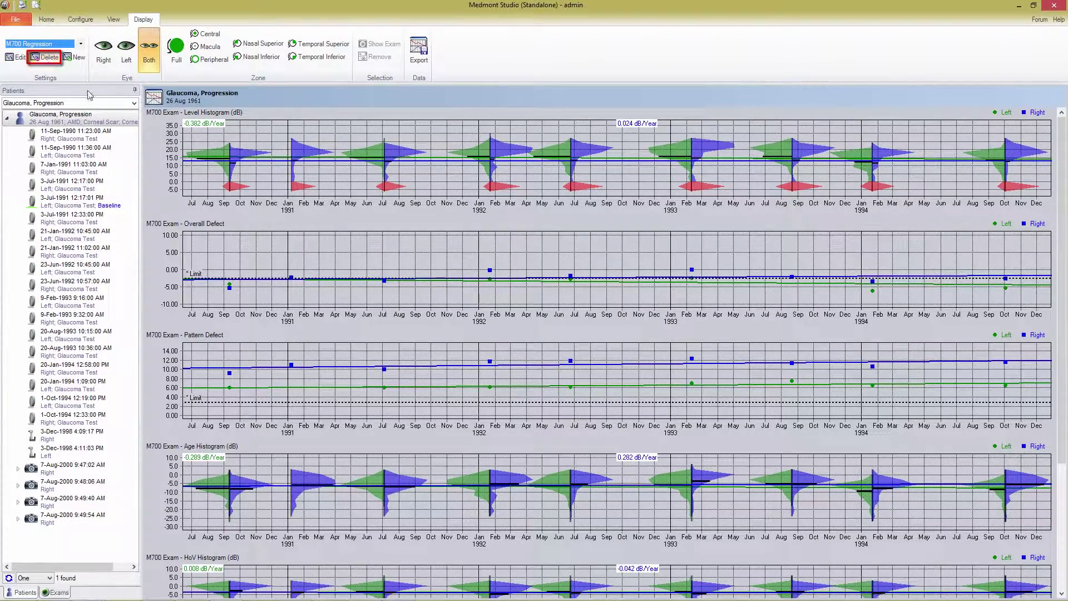
{"action": "left_click", "coordinate": [125, 59]}
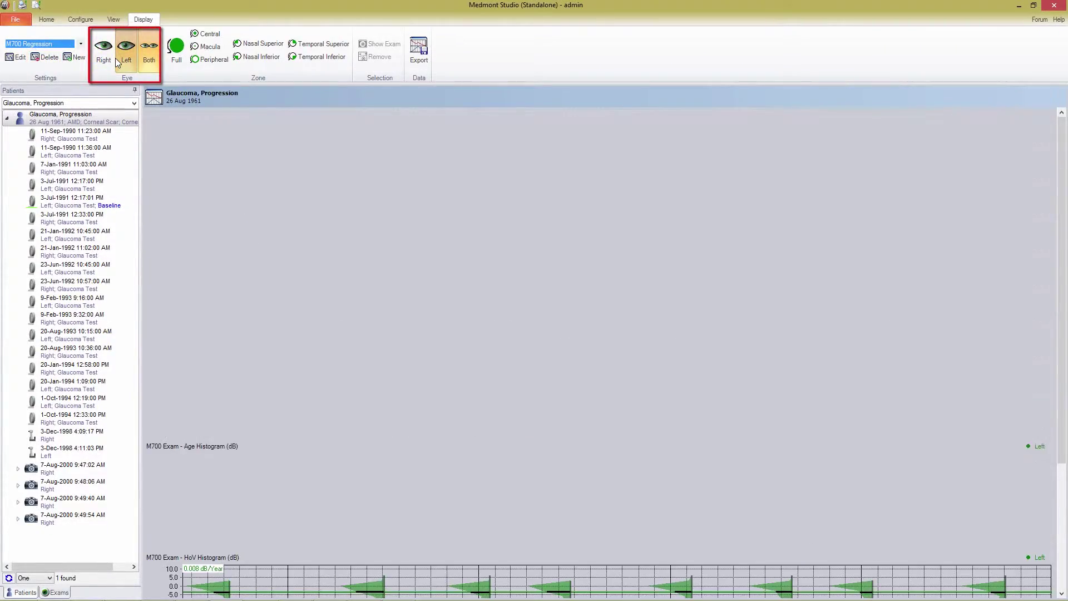
{"action": "left_click", "coordinate": [107, 58]}
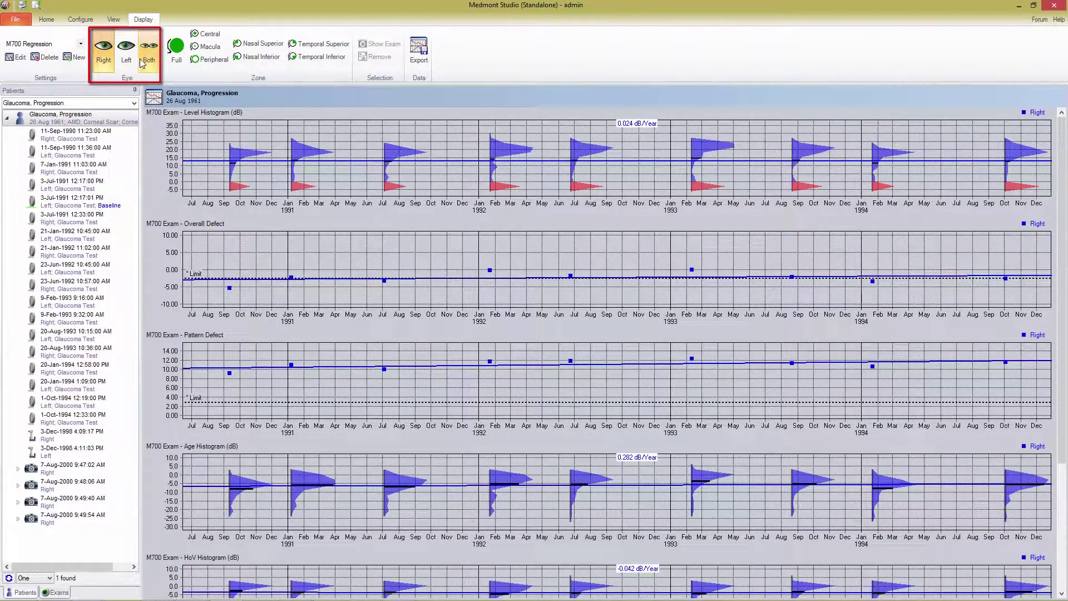
{"action": "left_click", "coordinate": [126, 59]}
{"action": "left_click", "coordinate": [149, 59]}
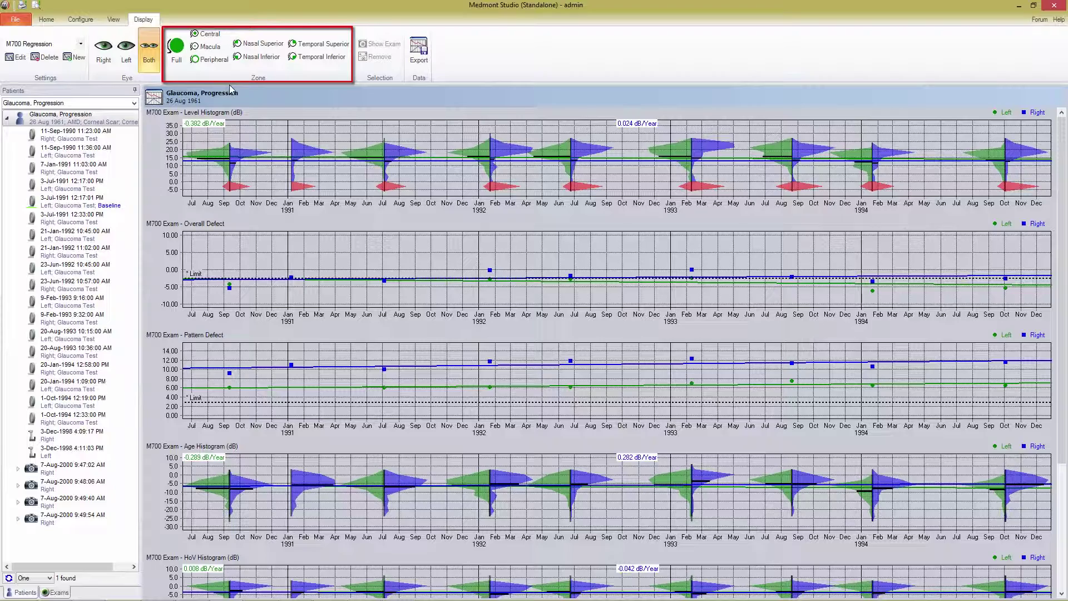
{"action": "left_click", "coordinate": [177, 50]}
{"action": "left_click", "coordinate": [209, 46]}
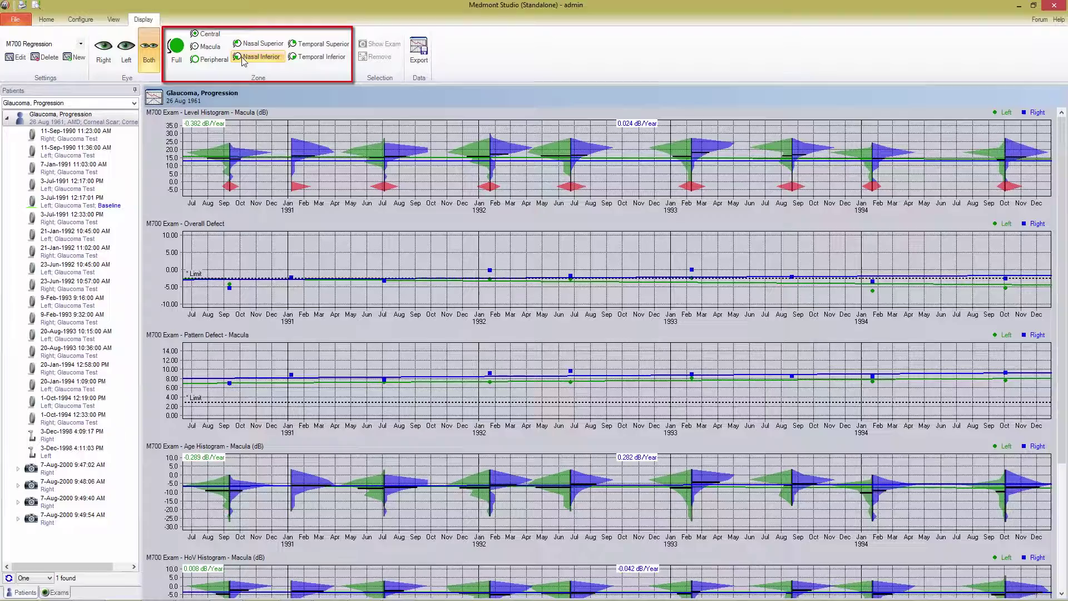
{"action": "left_click", "coordinate": [321, 43]}
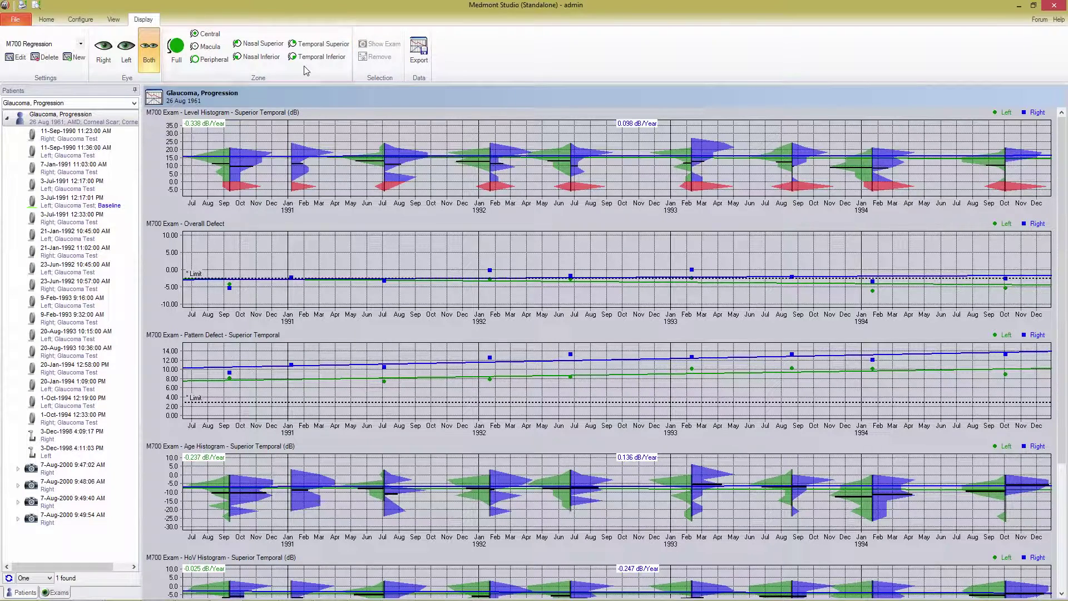
{"action": "left_click", "coordinate": [263, 43]}
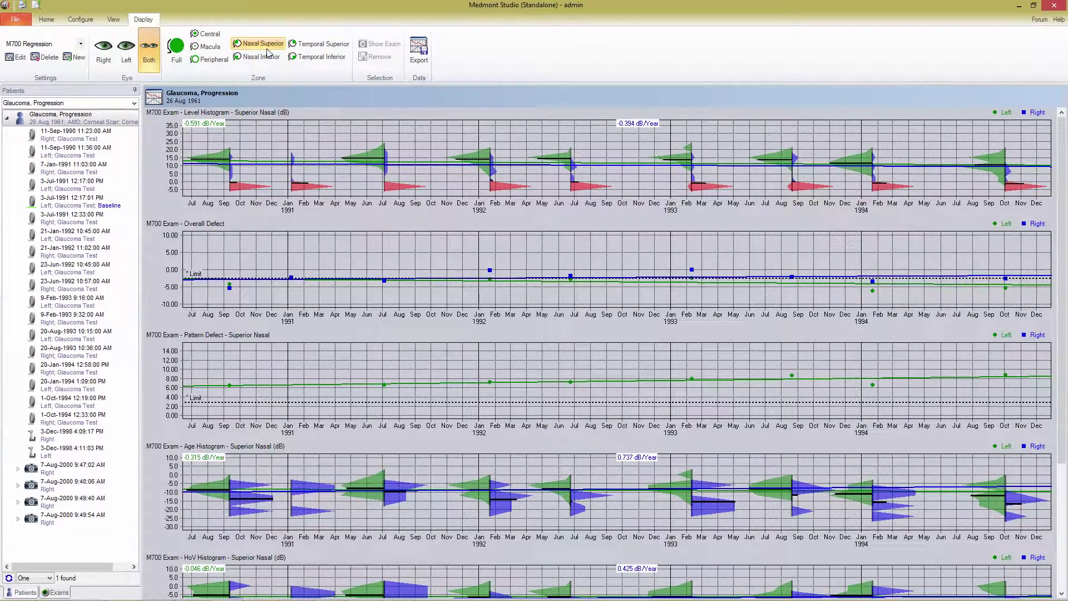
{"action": "left_click", "coordinate": [176, 50]}
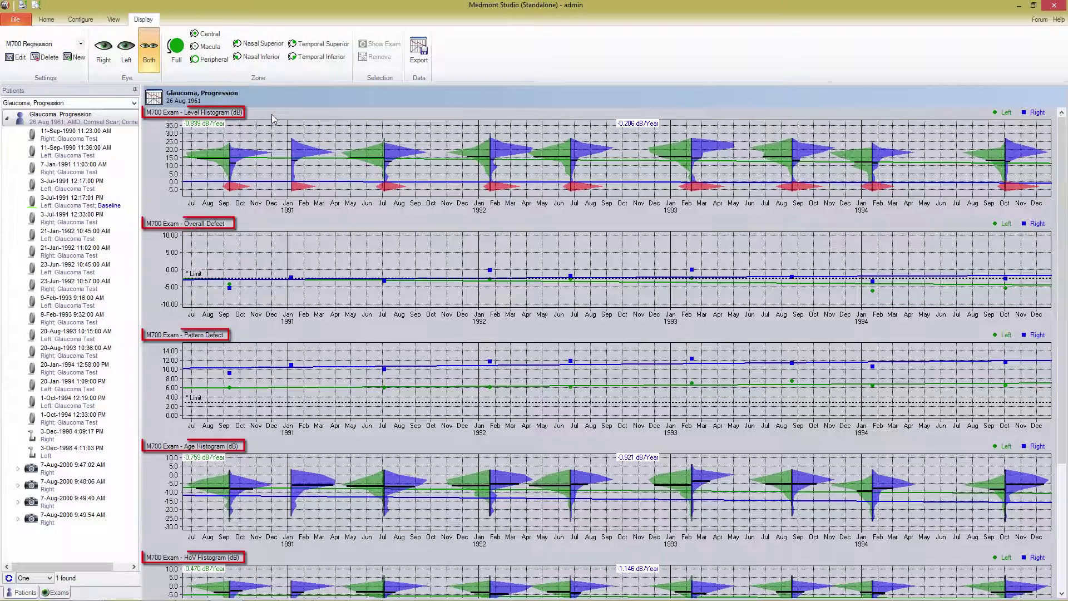
{"action": "left_click", "coordinate": [125, 52]}
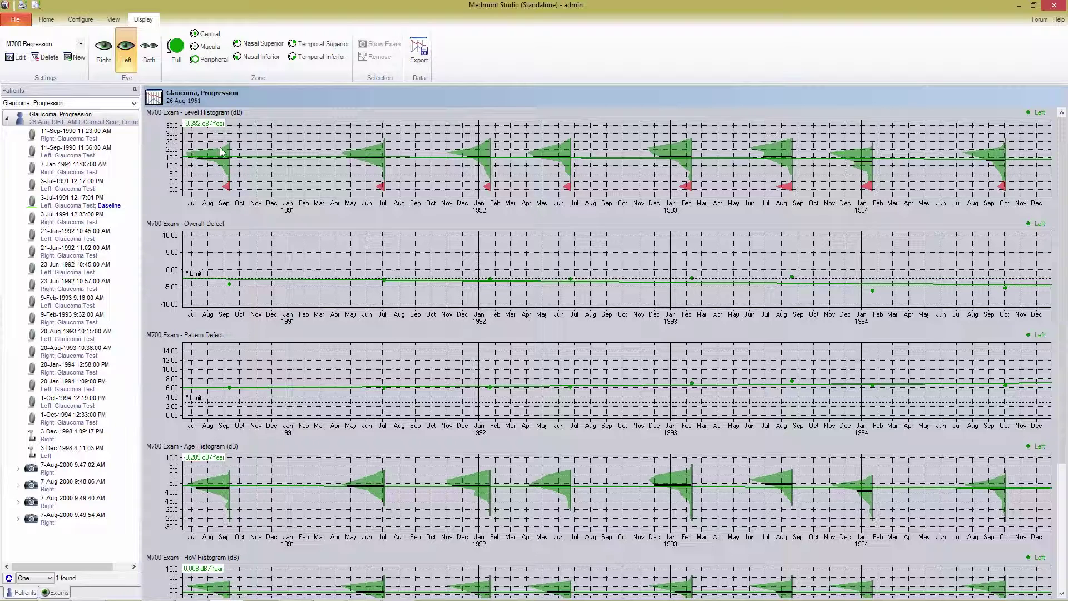
{"action": "left_click", "coordinate": [221, 155]}
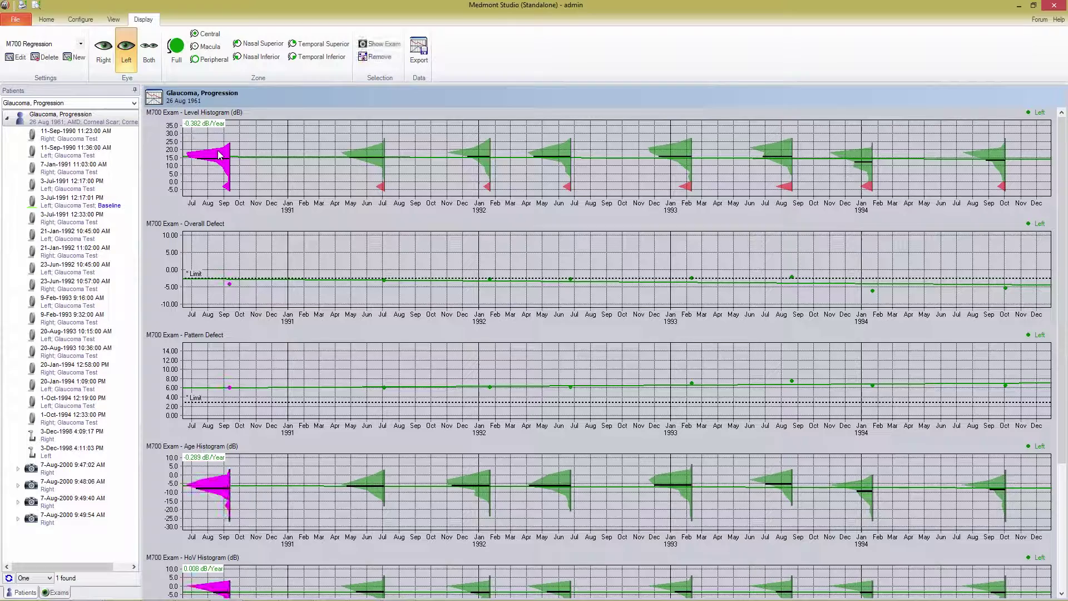
{"action": "left_click", "coordinate": [223, 150]}
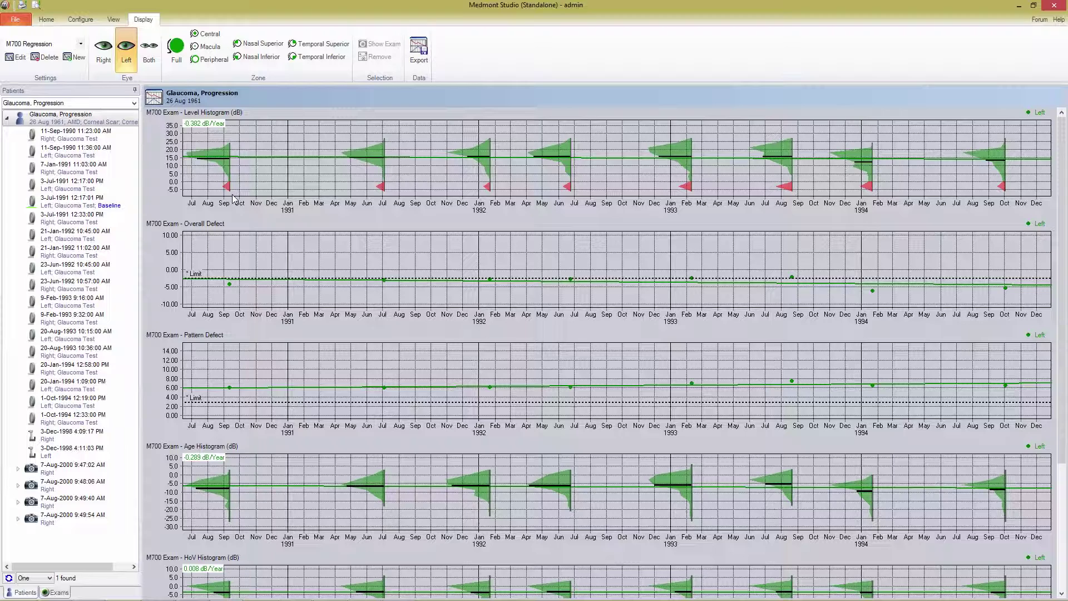
{"action": "left_click", "coordinate": [229, 190]}
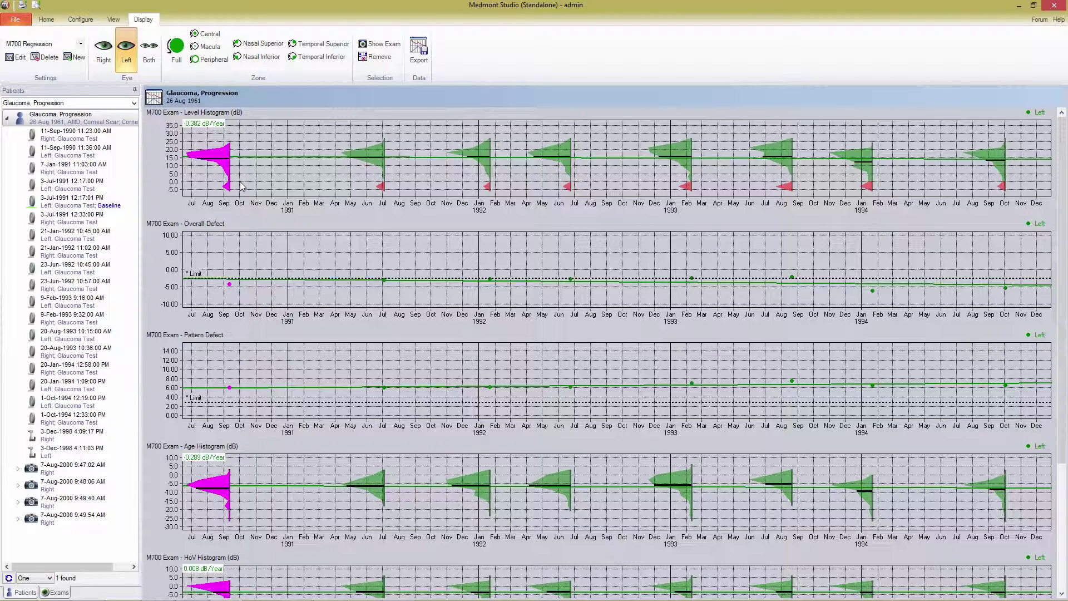
{"action": "left_click", "coordinate": [236, 187]}
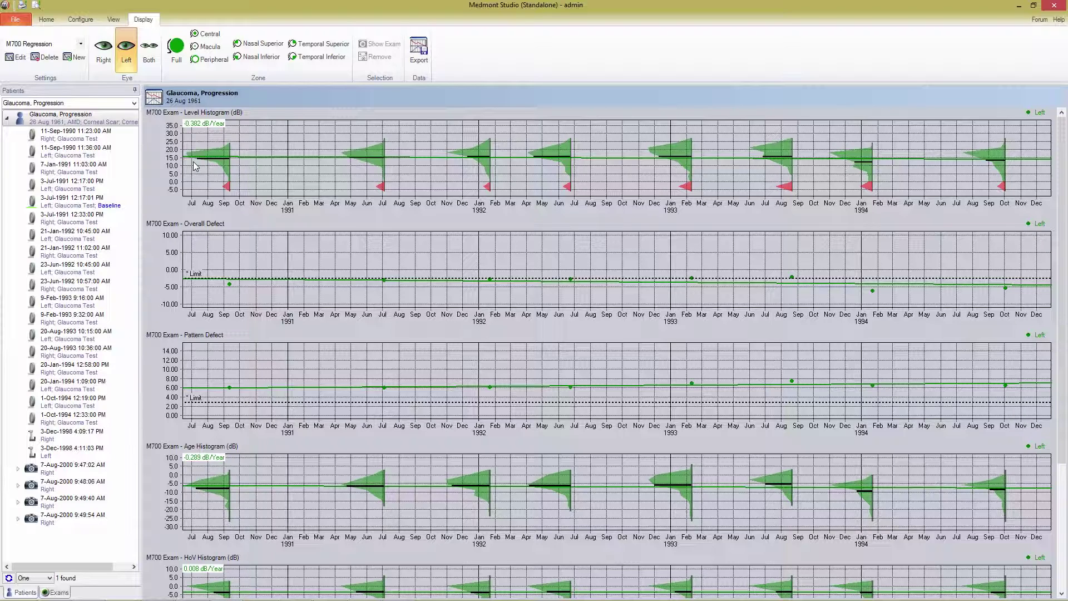
{"action": "left_click", "coordinate": [149, 59]}
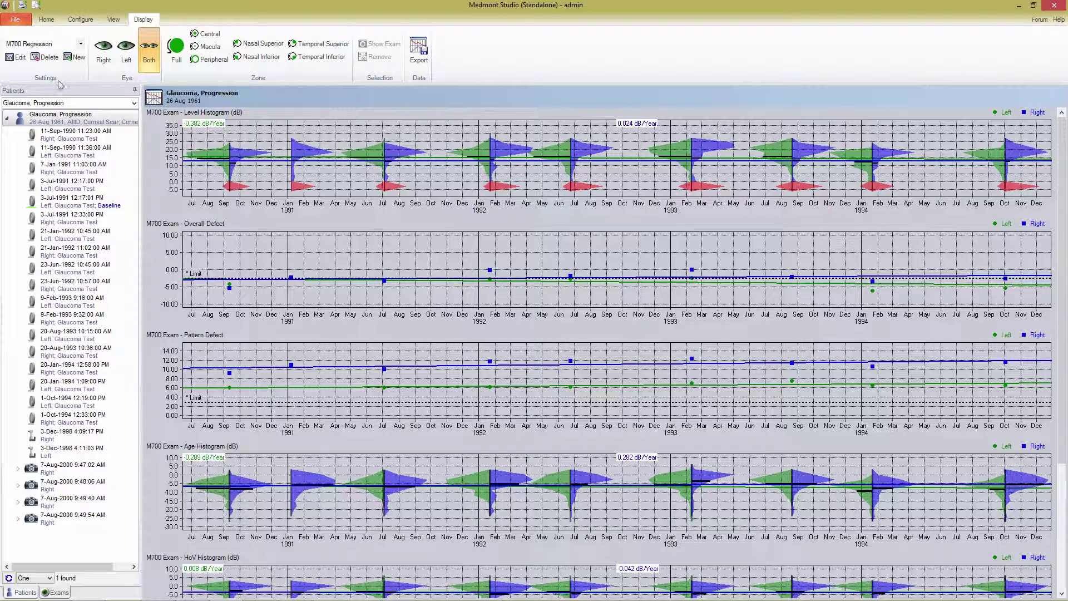
Review Level Histogram trend line types without changes, then highlight the July 1991 exam.
{"action": "left_click", "coordinate": [17, 57]}
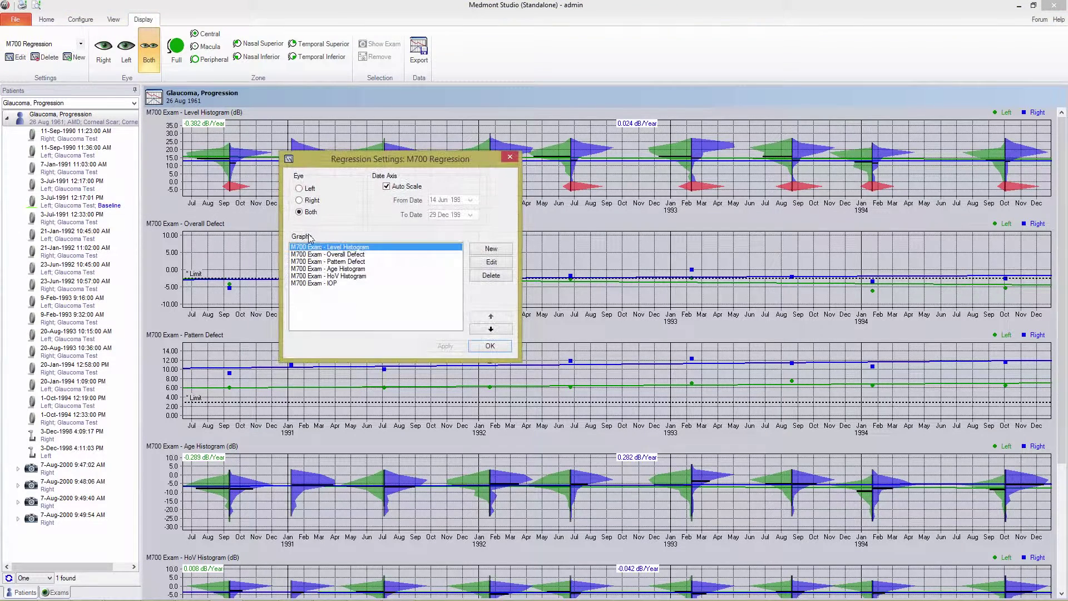
{"action": "left_click", "coordinate": [490, 262]}
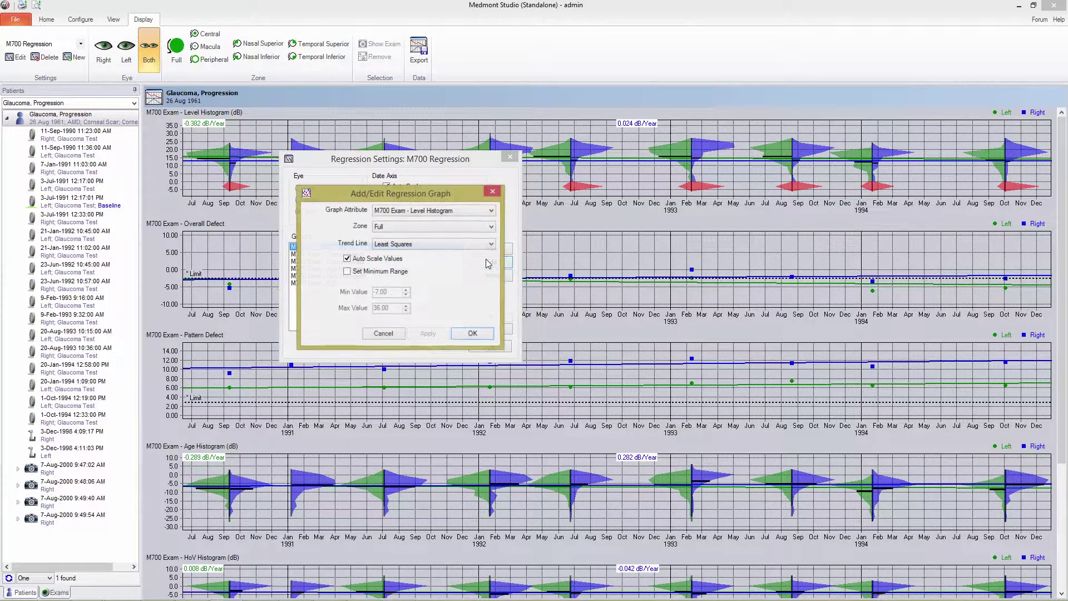
{"action": "left_click", "coordinate": [401, 245]}
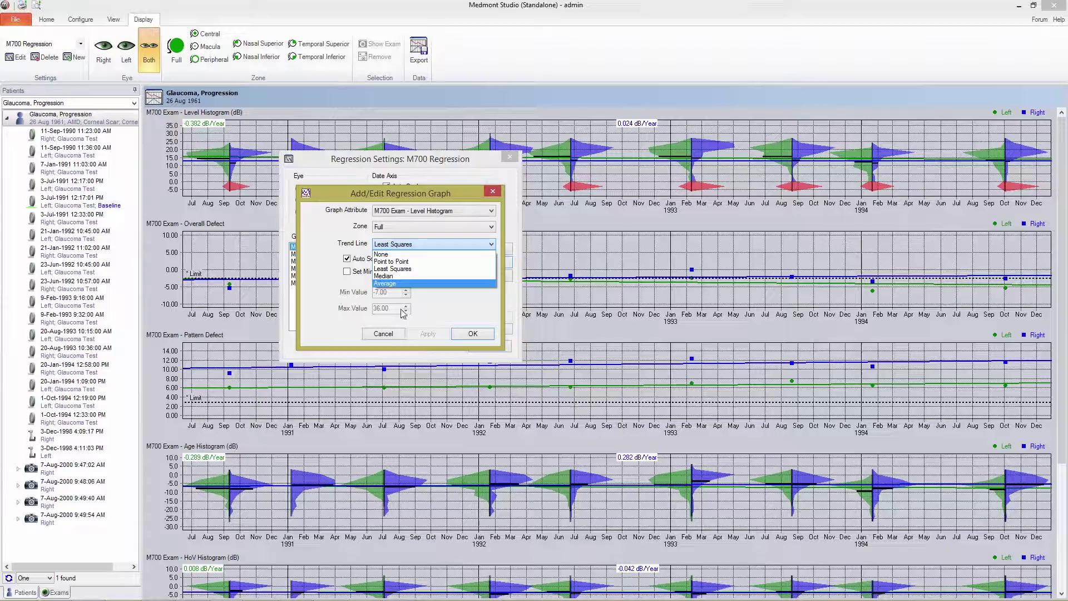
{"action": "left_click", "coordinate": [386, 335]}
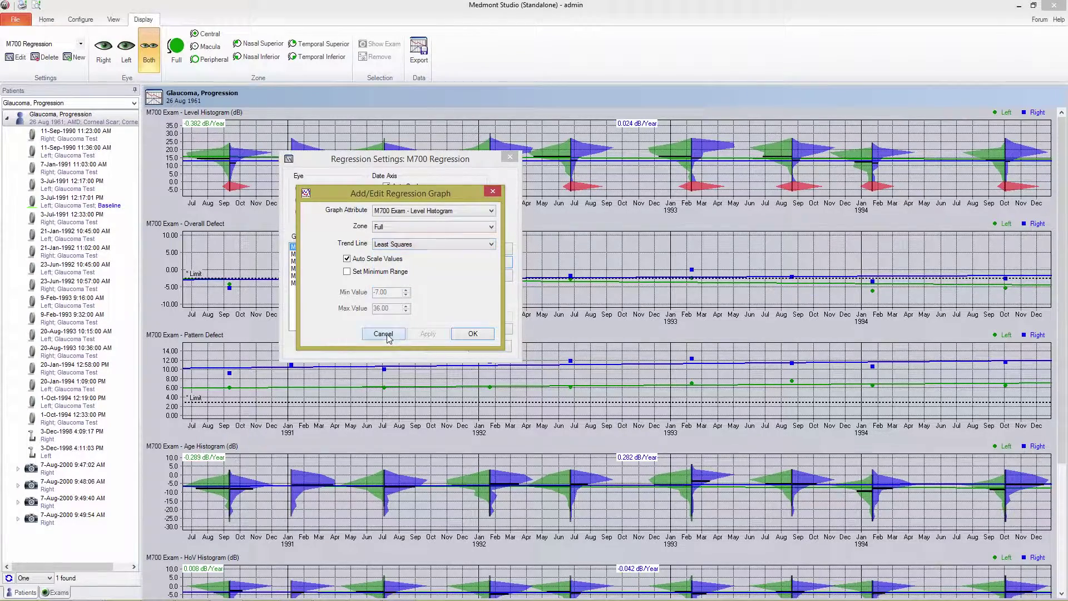
{"action": "left_click", "coordinate": [509, 158]}
{"action": "left_click", "coordinate": [403, 159]}
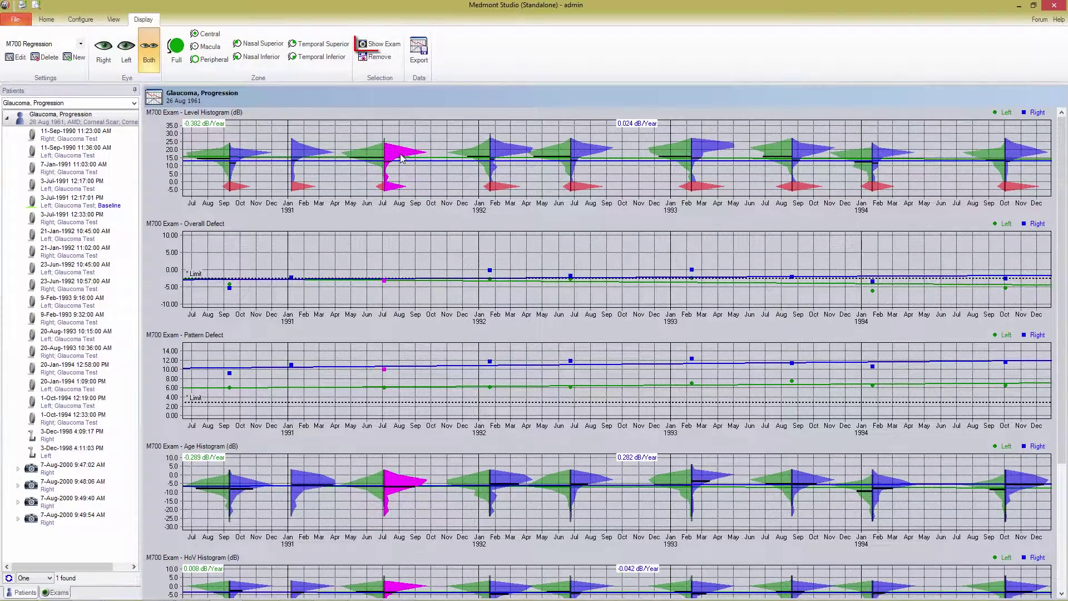
View the July 1991 exam's field map, then remove that exam from the regression.
{"action": "left_click", "coordinate": [380, 45]}
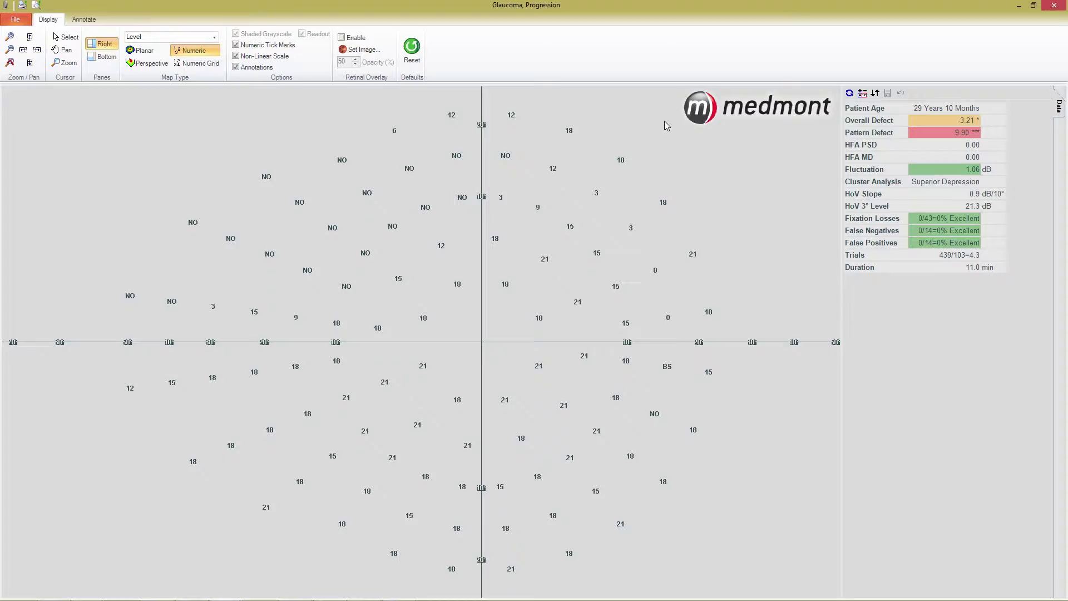
{"action": "left_click", "coordinate": [1054, 6]}
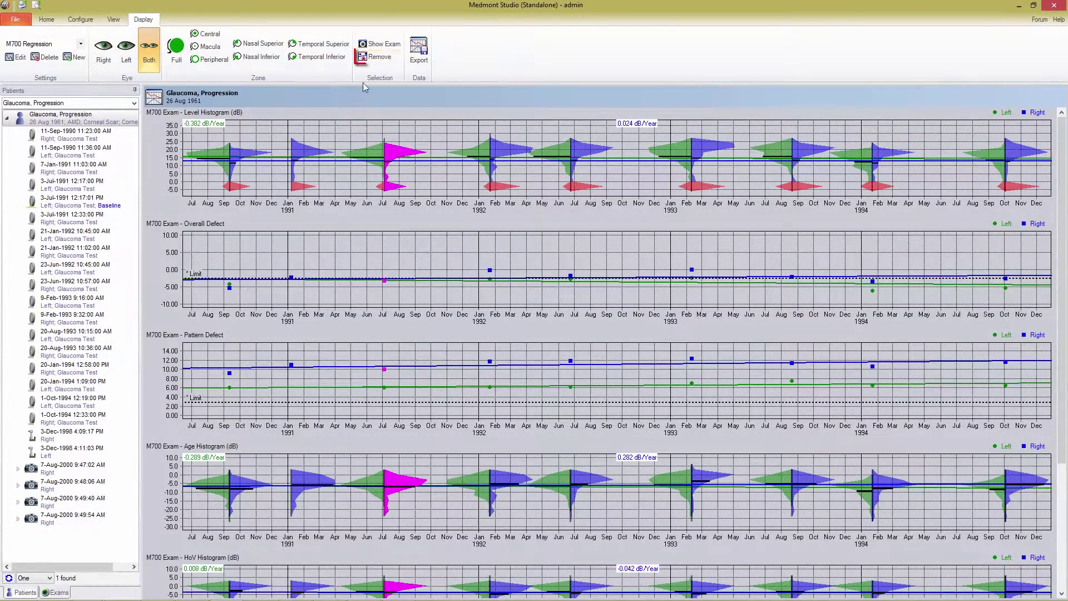
{"action": "left_click", "coordinate": [380, 57]}
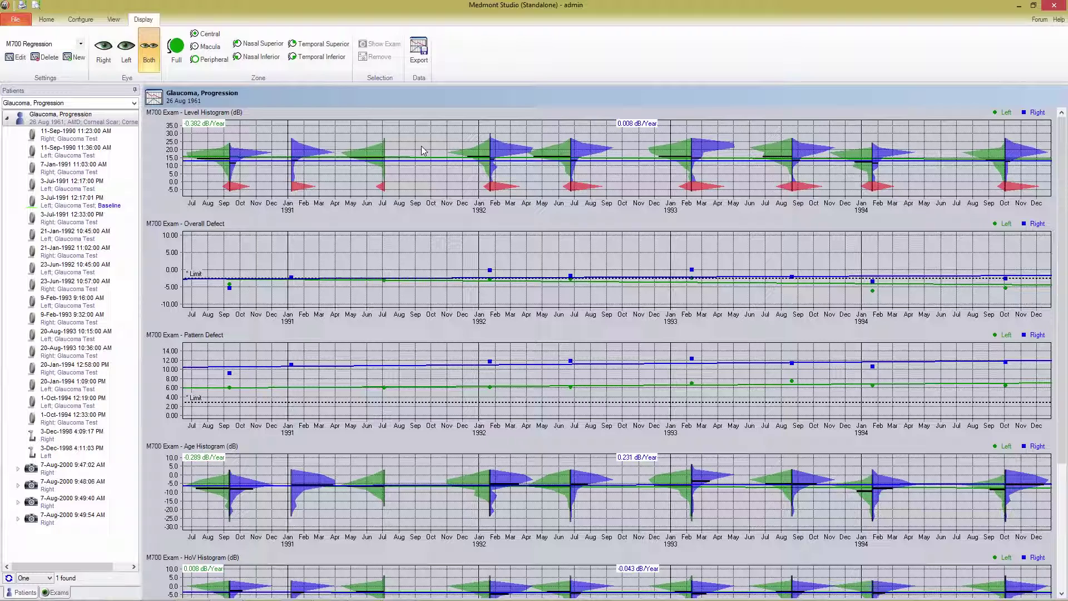
{"action": "left_click", "coordinate": [419, 50]}
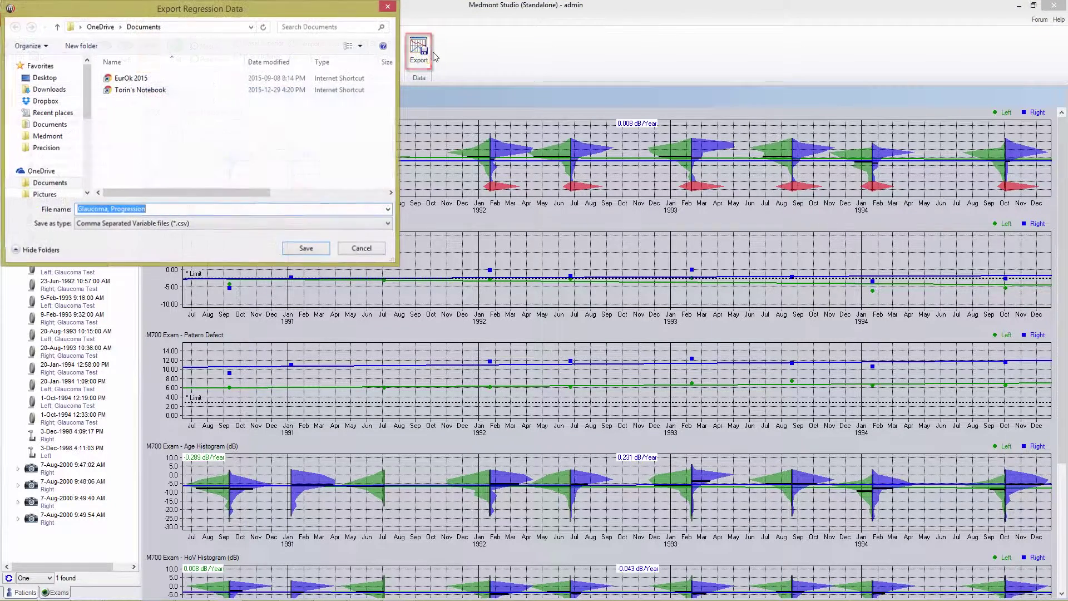
{"action": "left_click", "coordinate": [361, 249]}
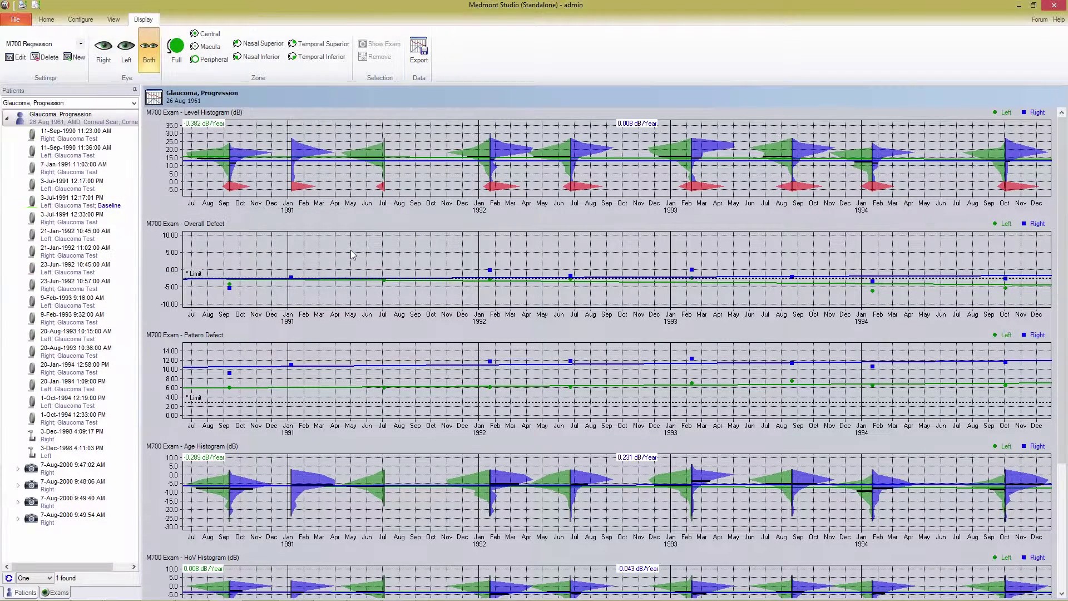